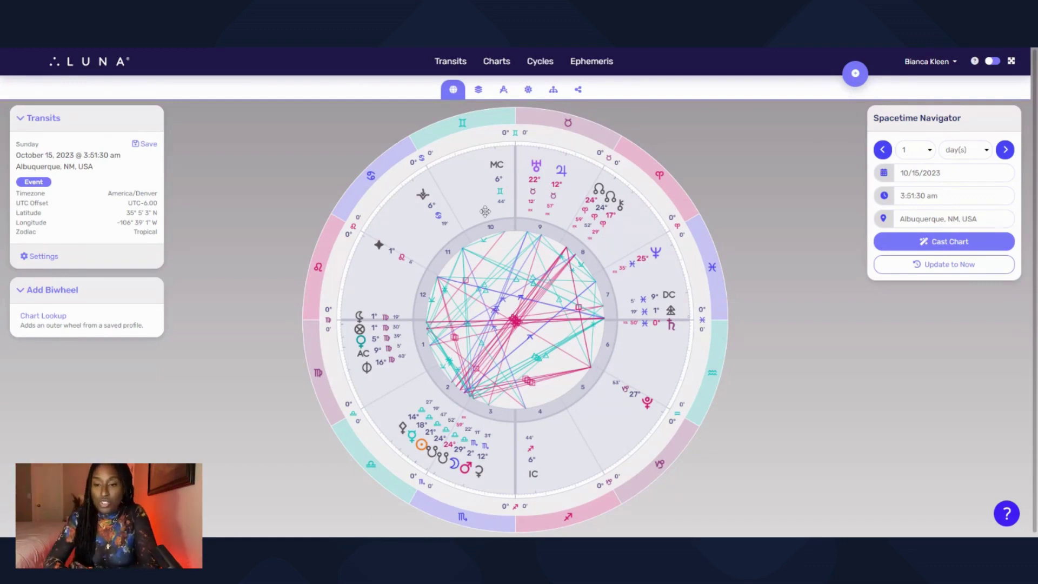
Step: Isolate Jupiter in the transit wheel, review its coordinates and aspects in its detail view, and restore the full chart
left_click(562, 172)
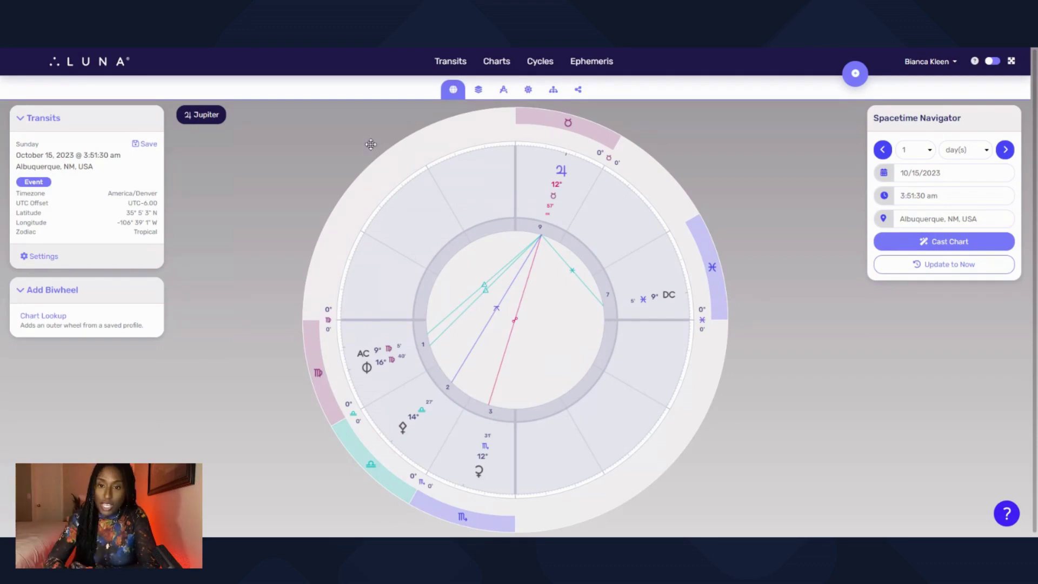
left_click(563, 173)
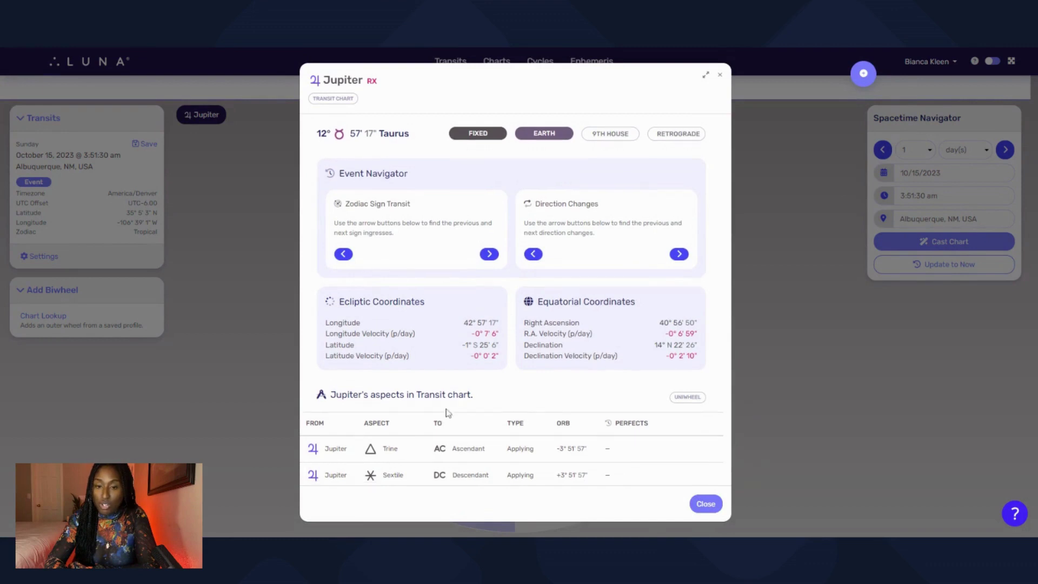
scroll(448, 413, "down", 1)
scroll(448, 414, "down", 1)
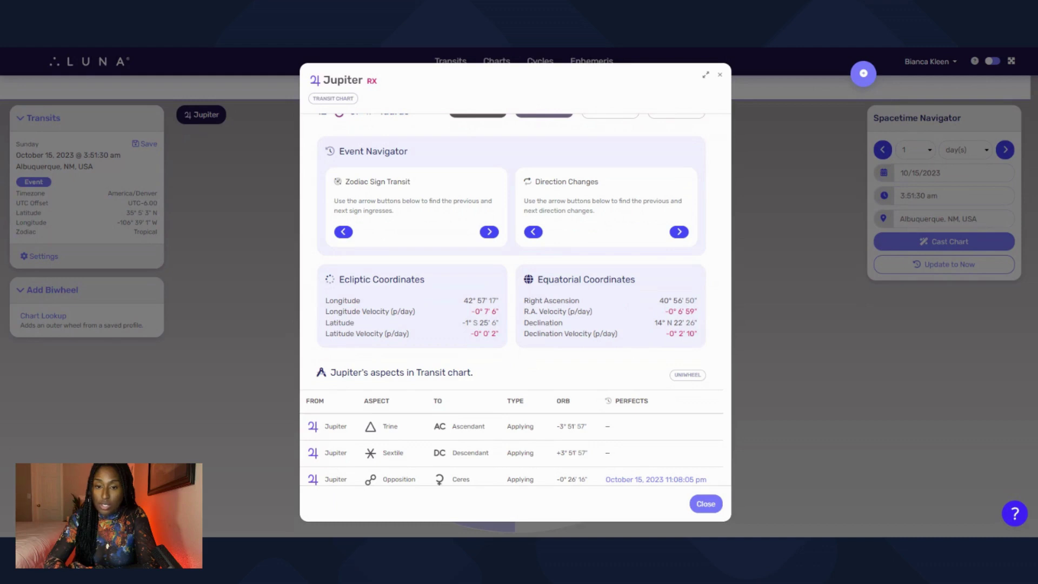
scroll(511, 300, "down", 3)
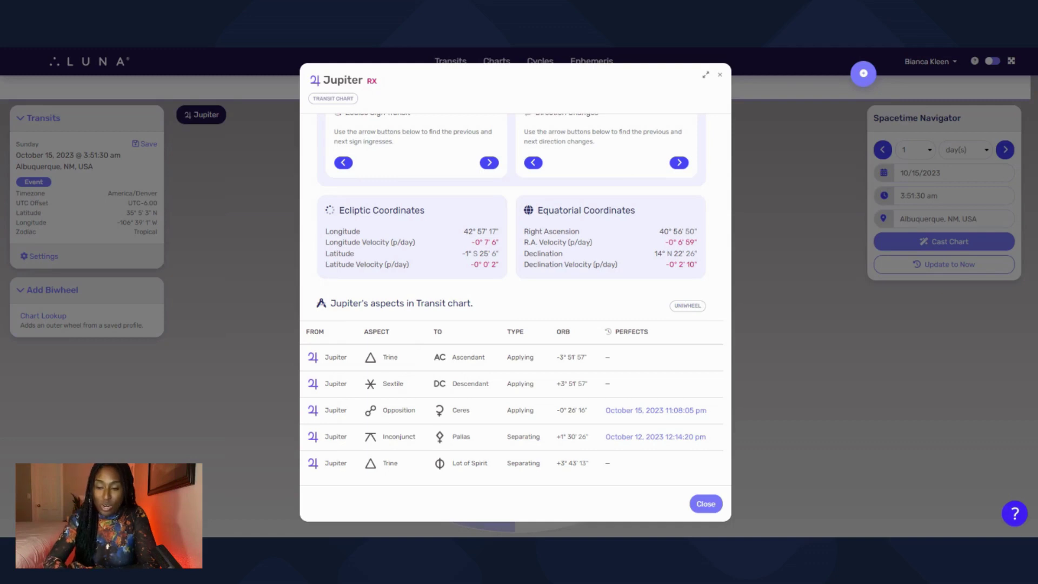
left_click(707, 505)
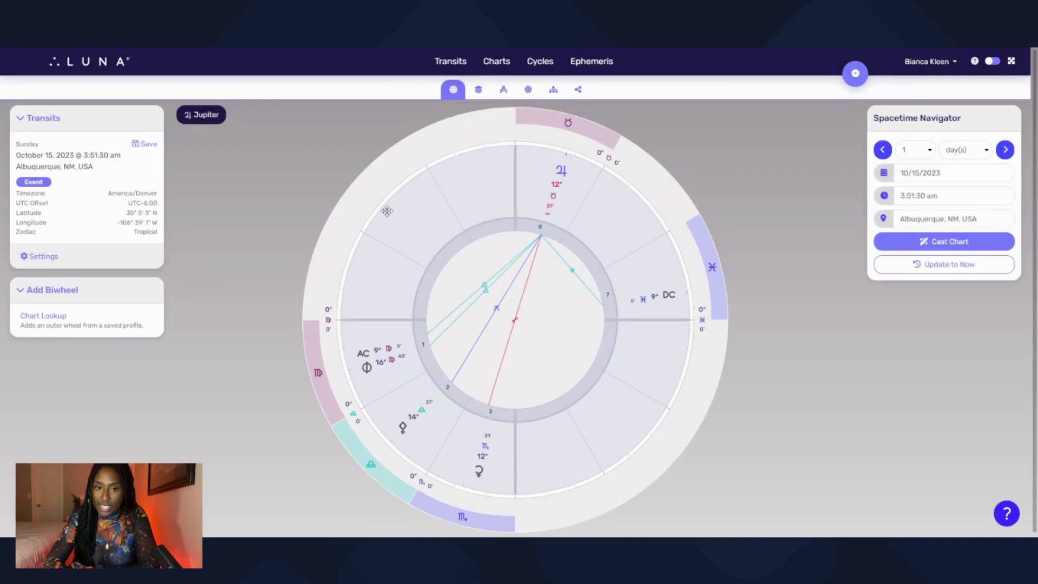
left_click(190, 115)
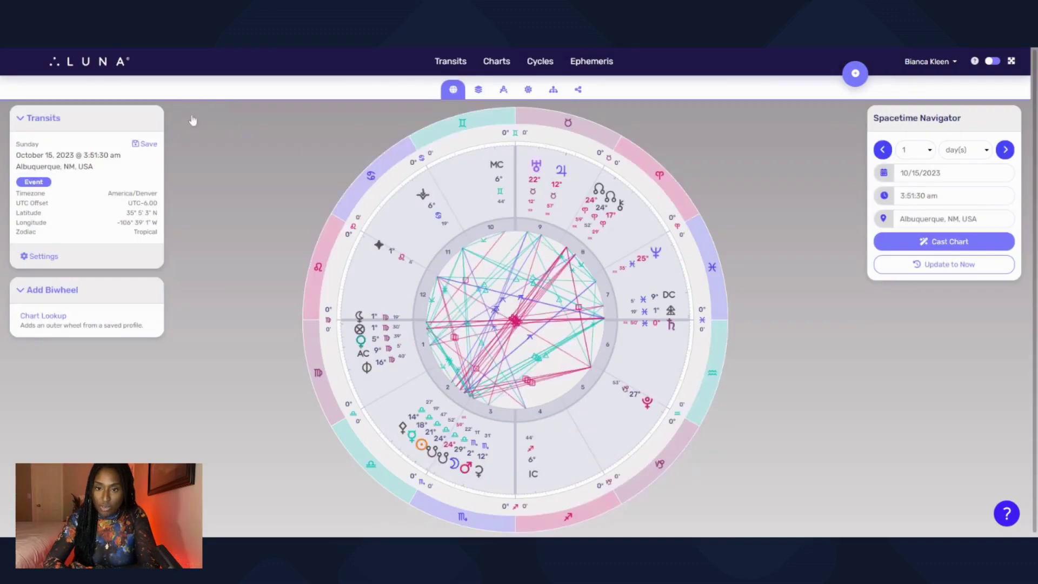
Step: Isolate Jupiter in the wheel and advance the transit chart in one-month steps to March 15, 2024
left_click(563, 172)
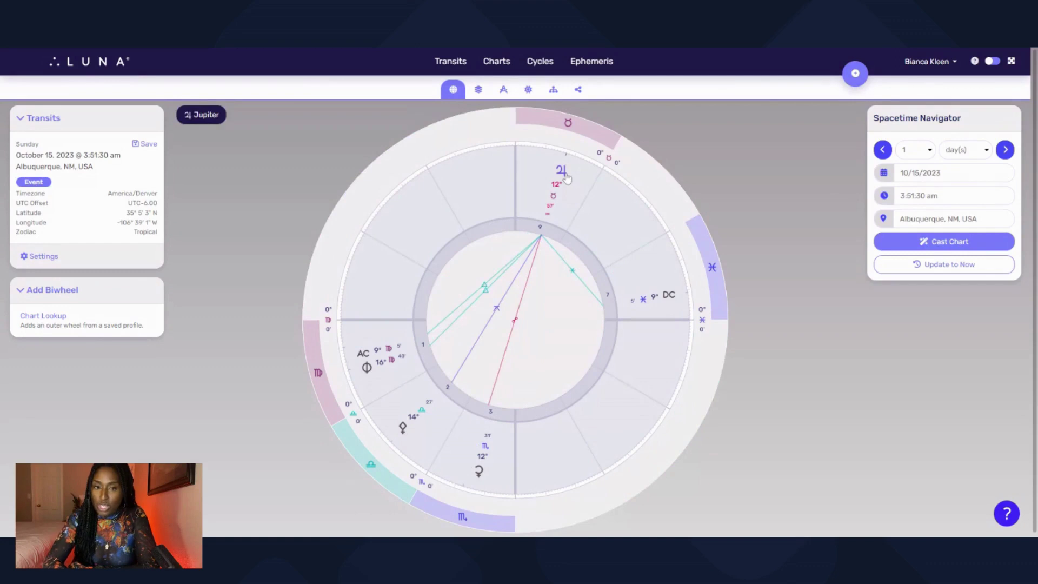
left_click(954, 149)
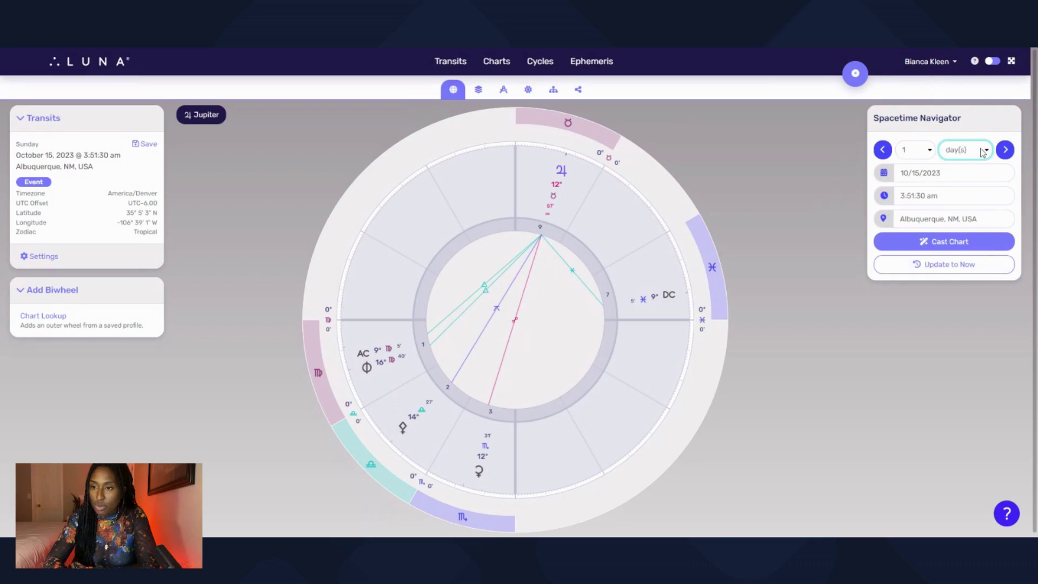
key("Down")
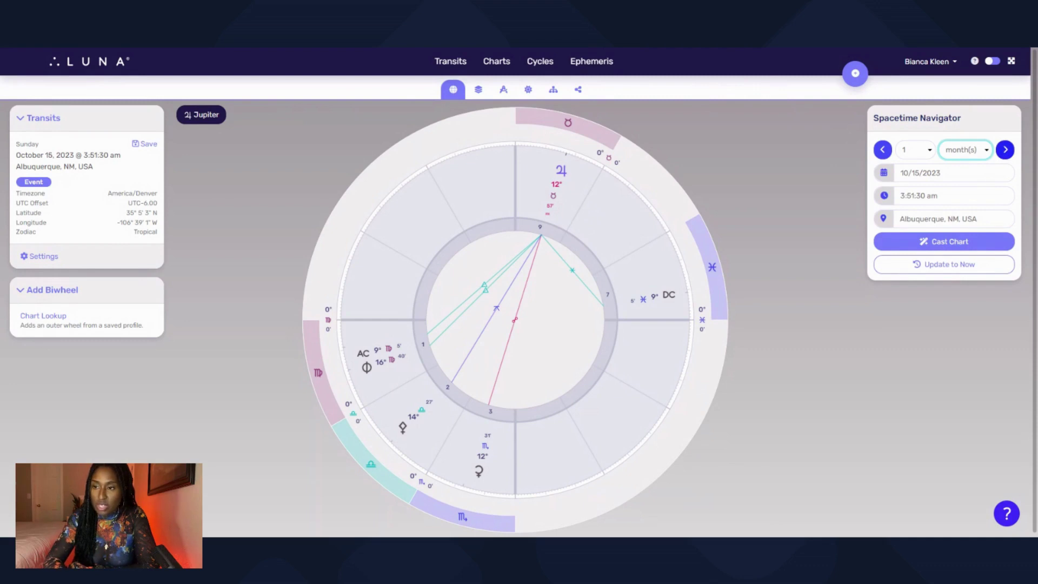
left_click(1006, 150)
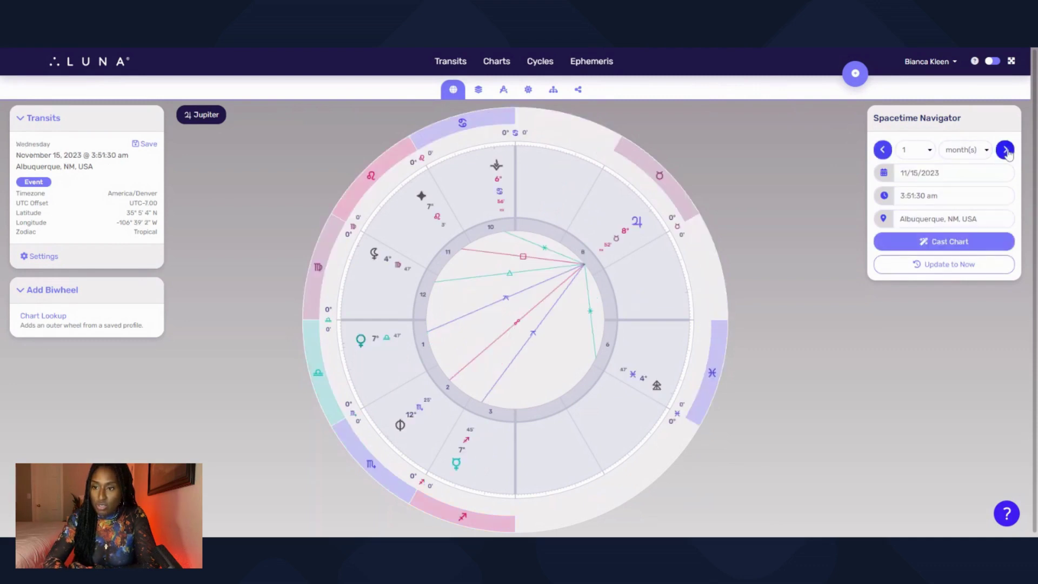
left_click(1006, 150)
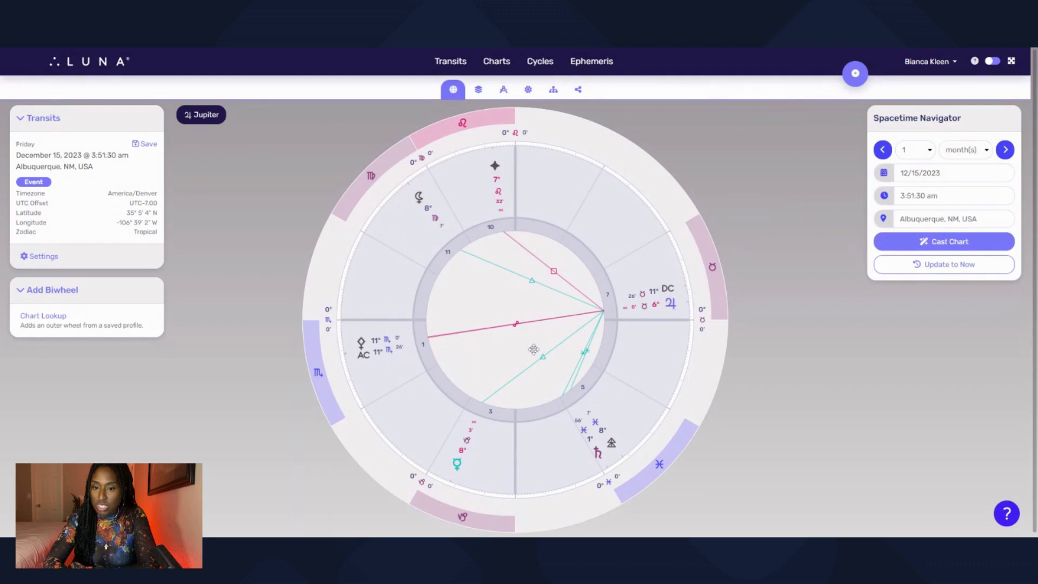
left_click(1007, 155)
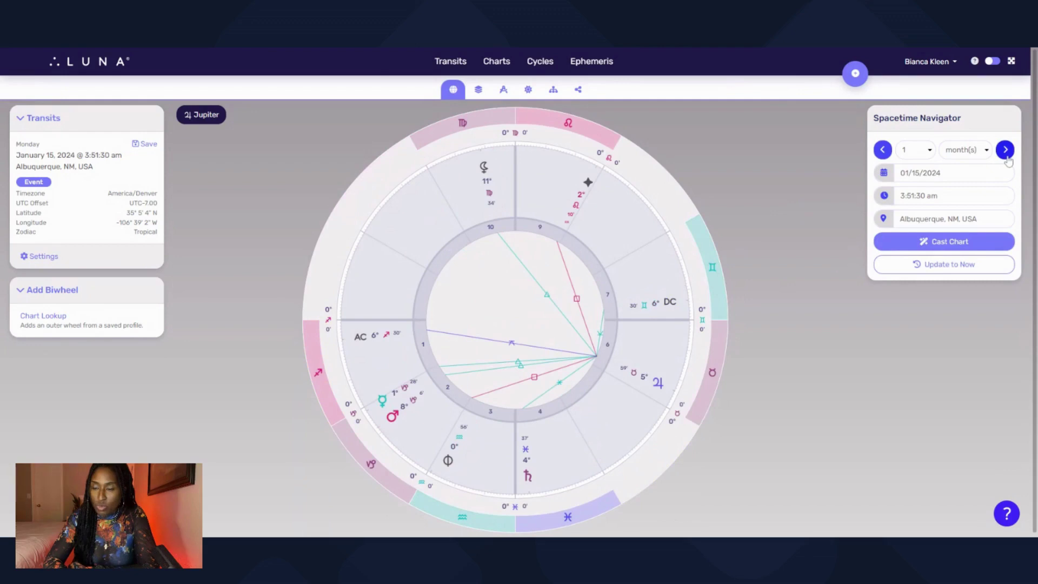
left_click(1007, 153)
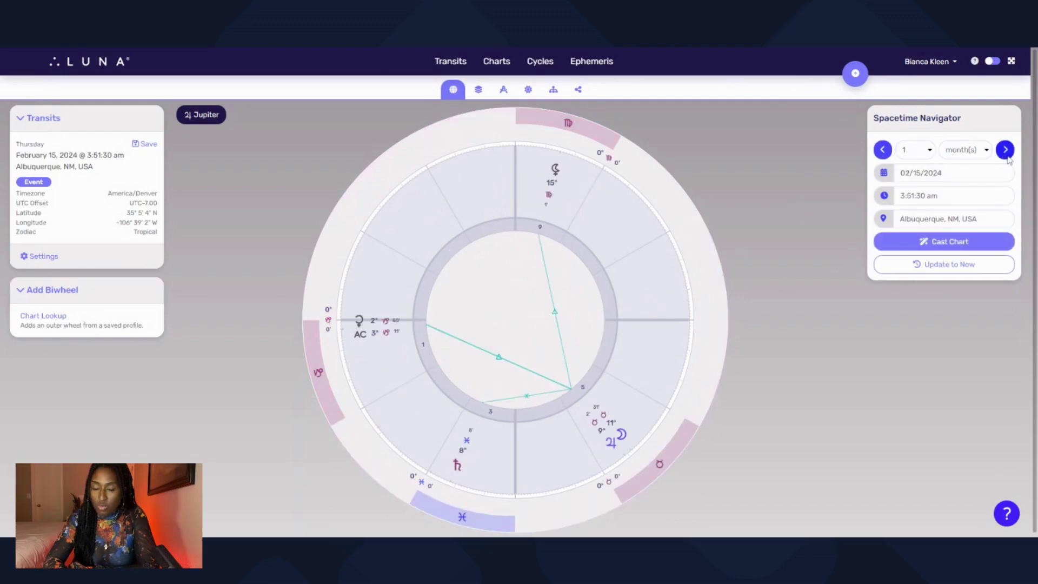
left_click(1007, 154)
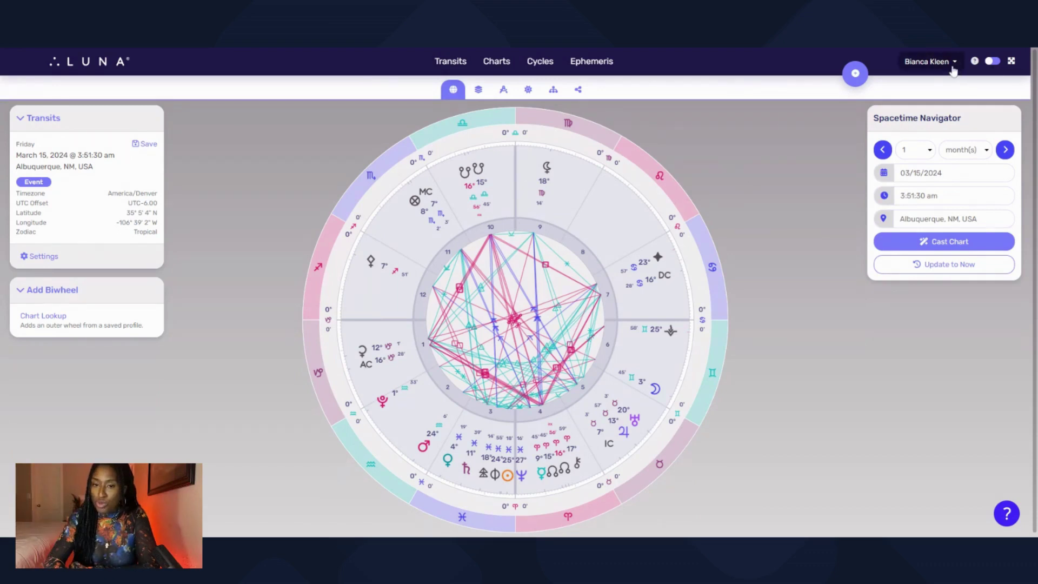
Step: Open the aspect settings and enable the Novile aspect briefly before disabling it again
left_click(929, 61)
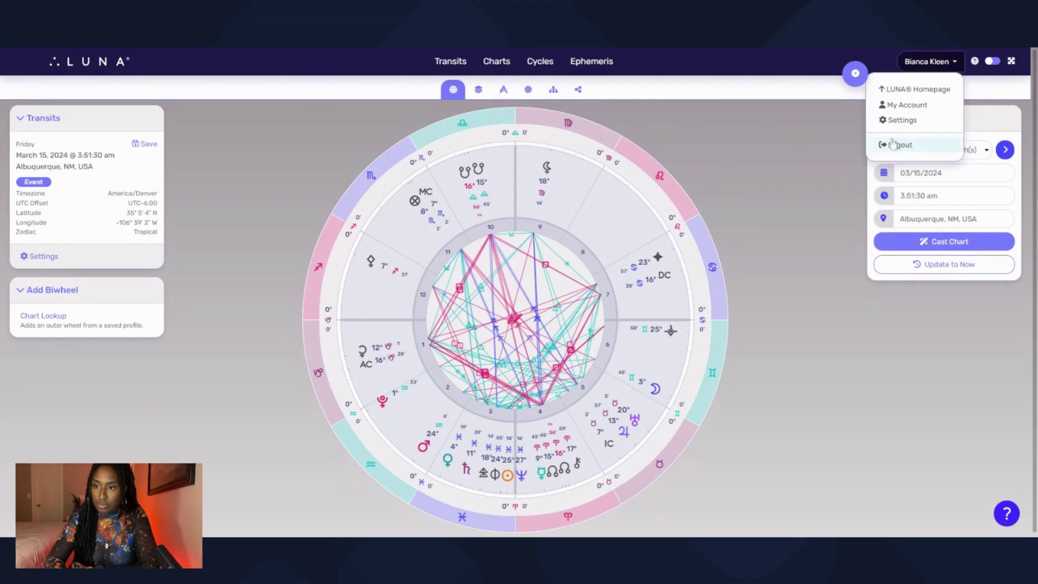
left_click(919, 119)
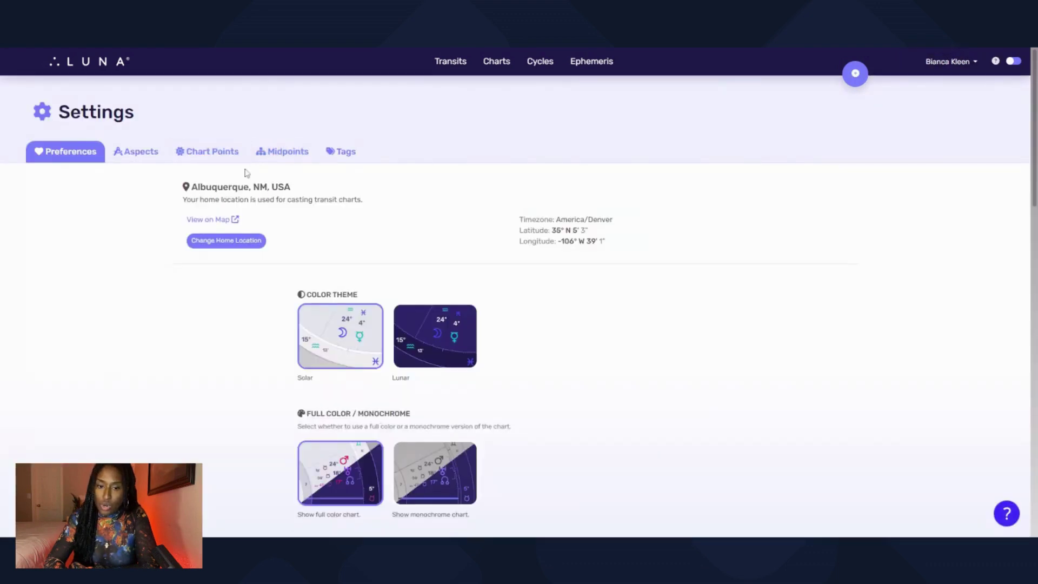
left_click(144, 151)
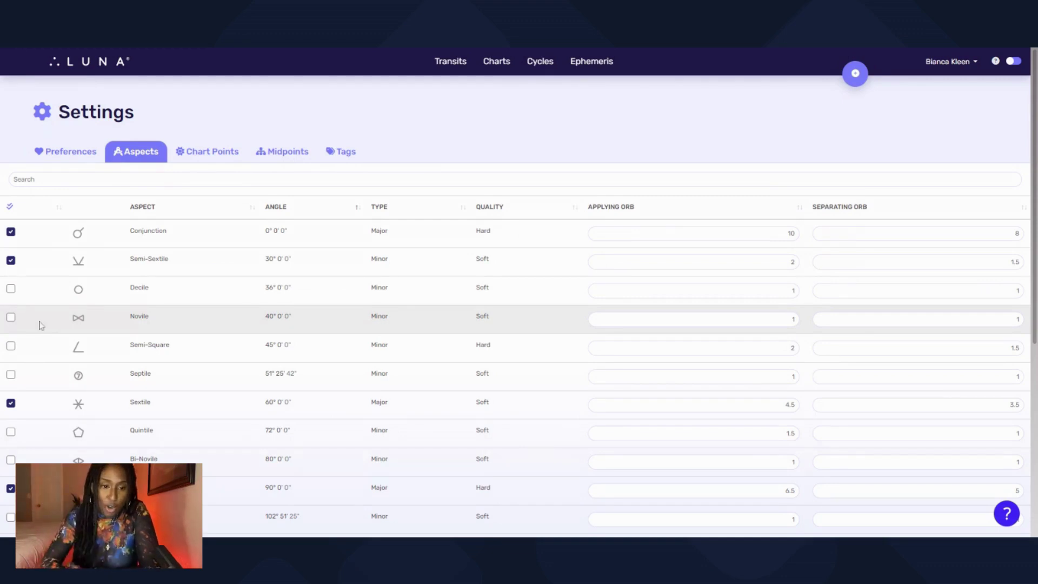
left_click(11, 318)
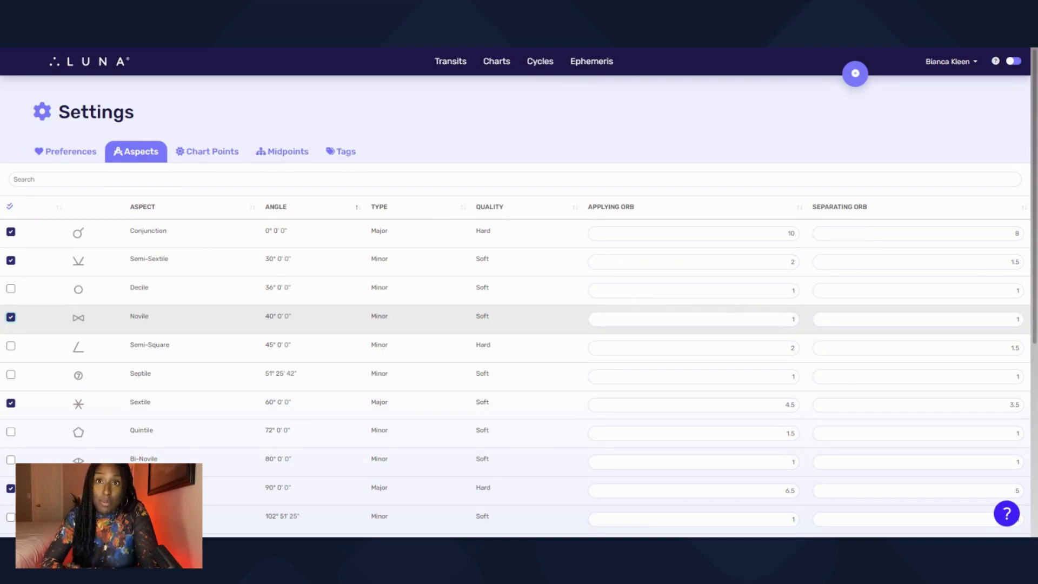
left_click(11, 318)
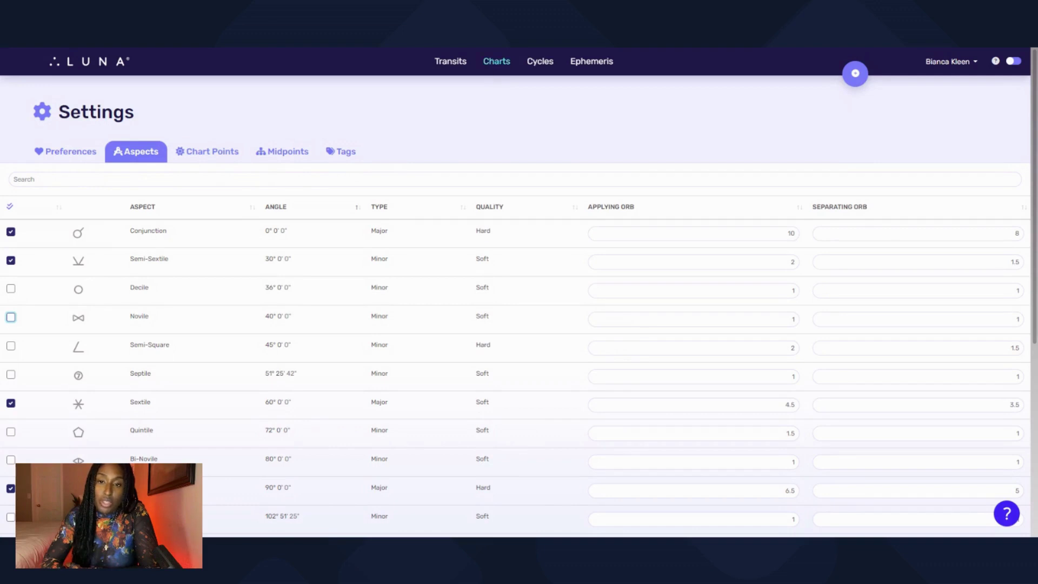
Step: Filter the public chart profiles by Aries, Taurus and finally Virgo sun sign, and look through the Virgo list
left_click(496, 61)
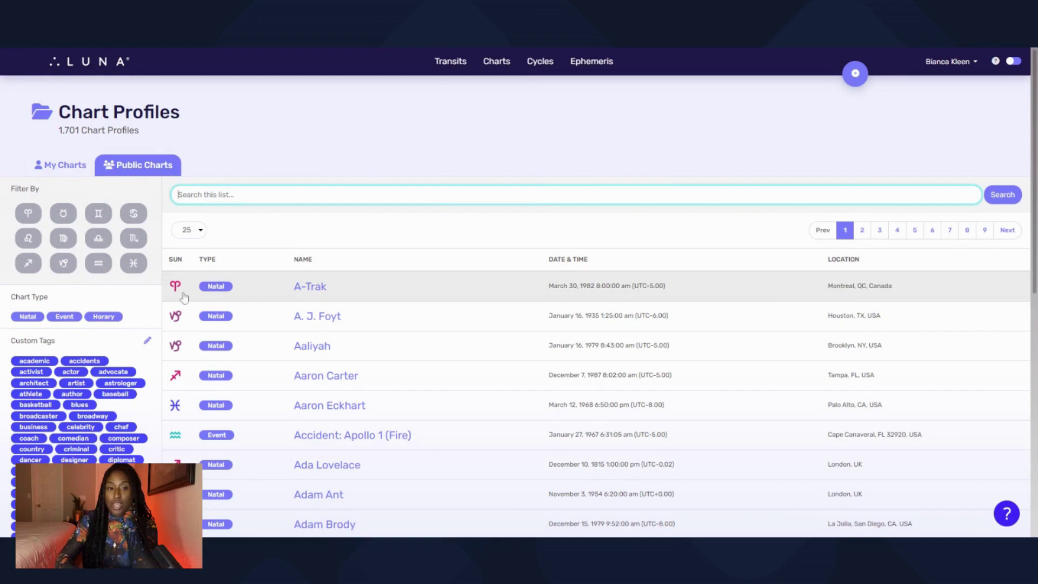
left_click(33, 217)
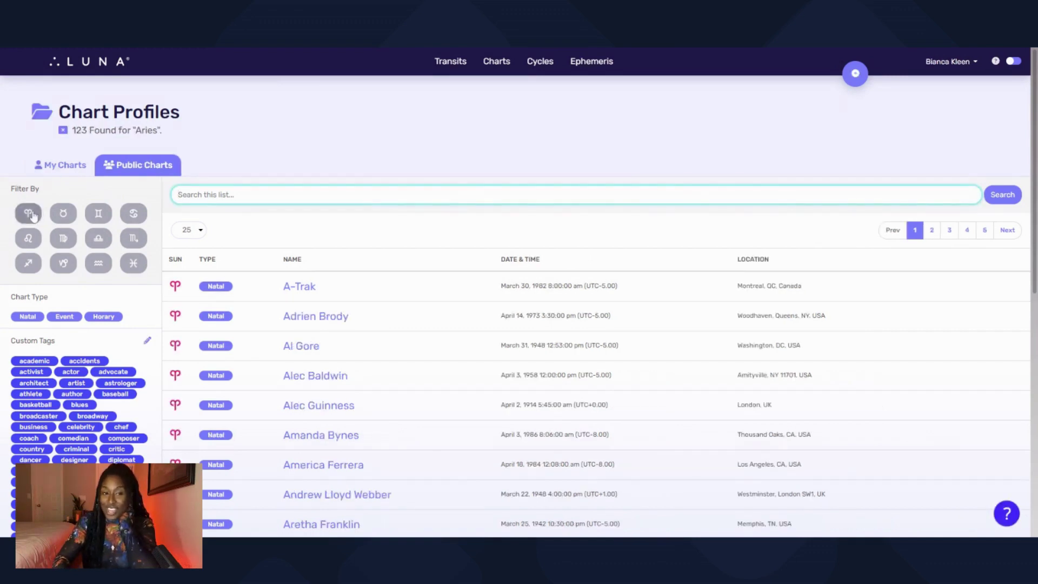
left_click(64, 214)
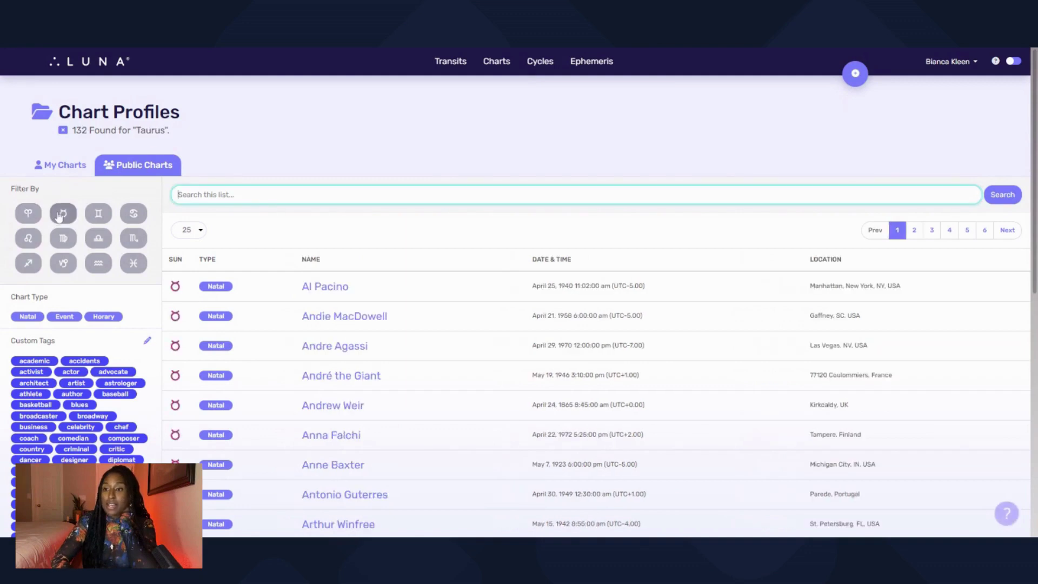
left_click(68, 240)
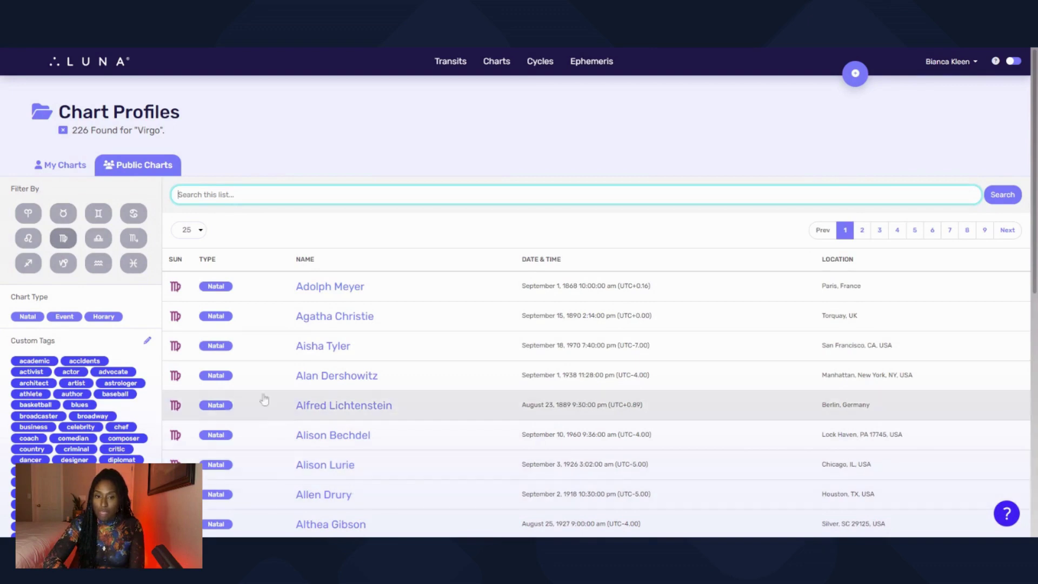
scroll(295, 408, "down", 7)
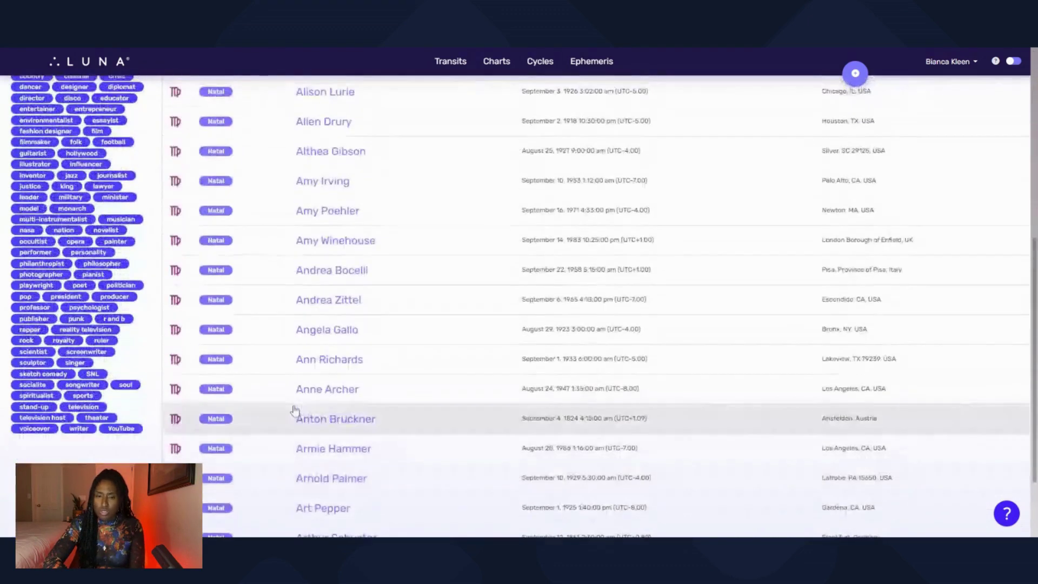
scroll(519, 303, "up", 8)
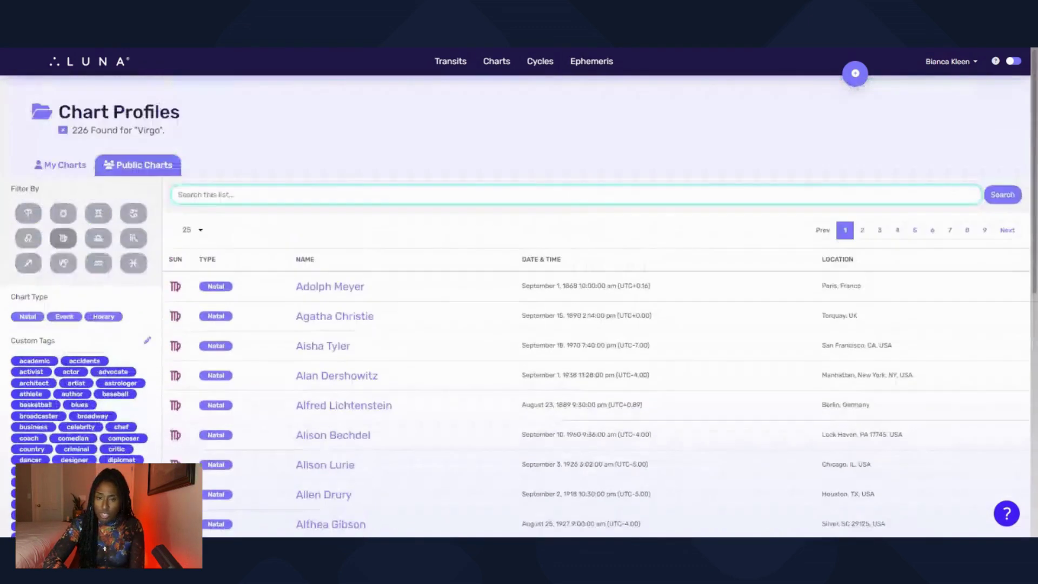
scroll(519, 303, "down", 8)
scroll(69, 350, "up", 8)
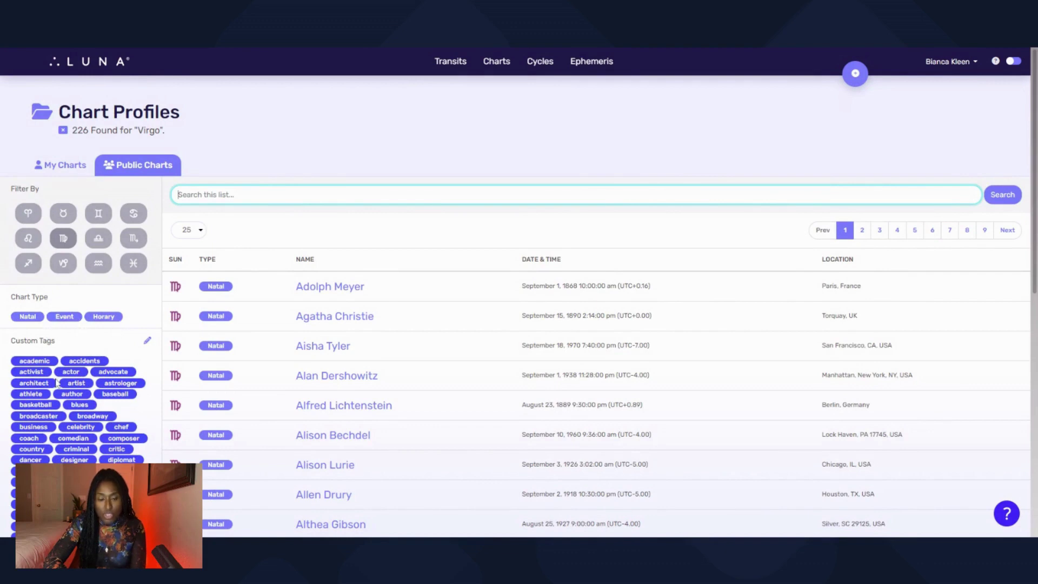
Step: Filter the public chart profiles by the singer tag and open Aaliyah's natal chart
scroll(57, 383, "down", 3)
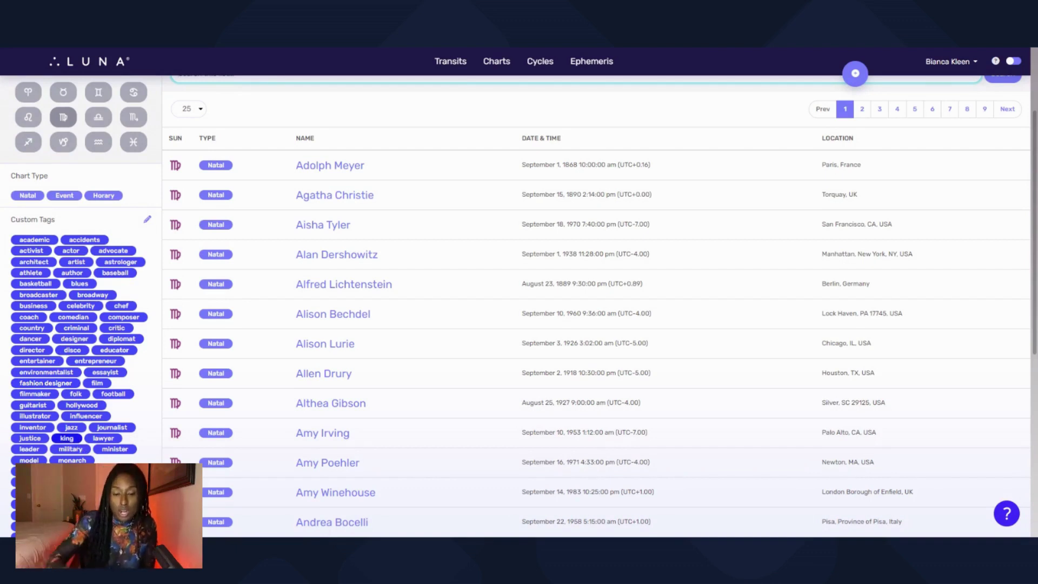
scroll(67, 438, "down", 4)
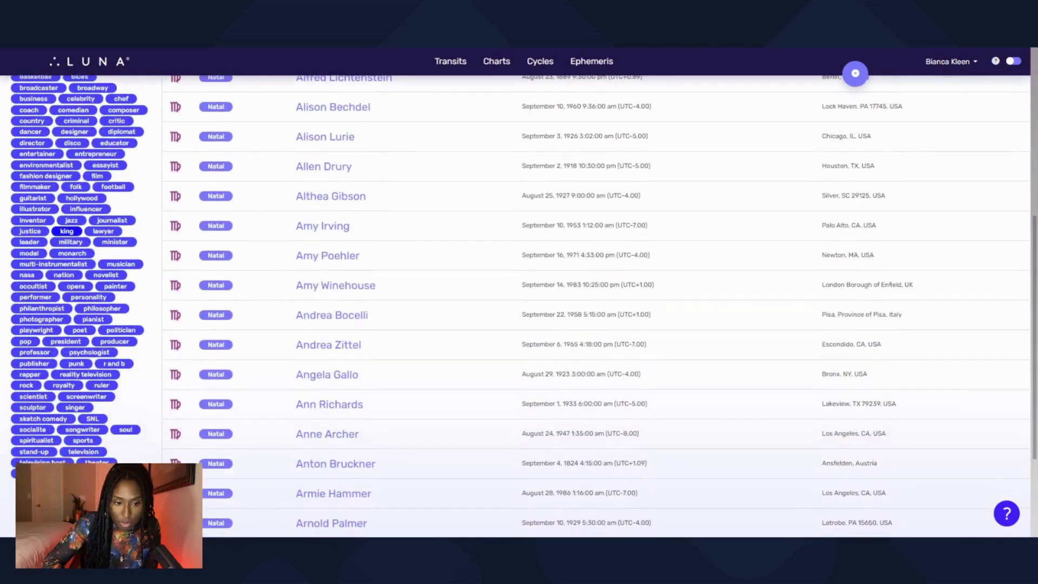
left_click(76, 408)
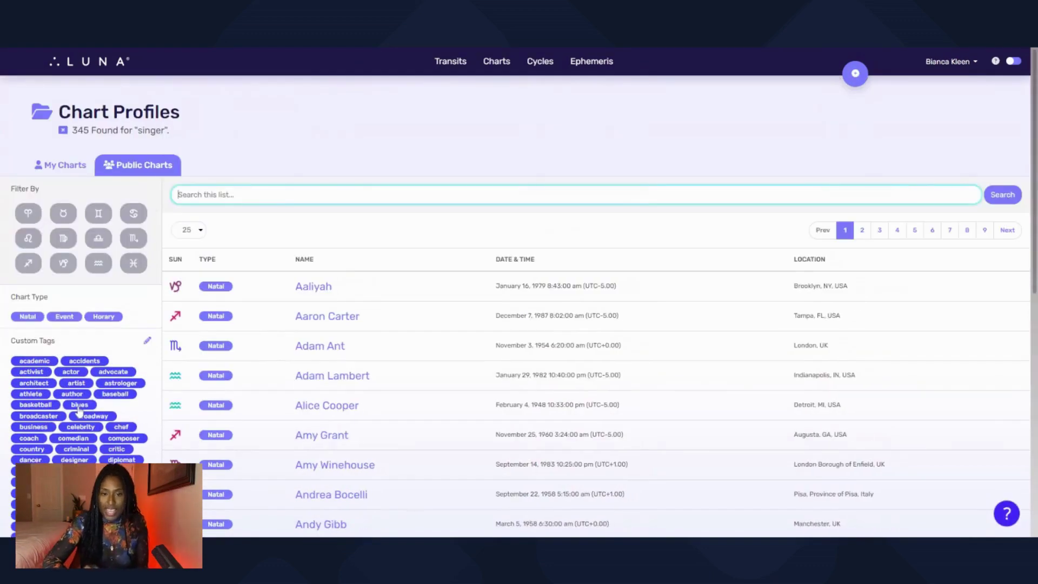
left_click(314, 295)
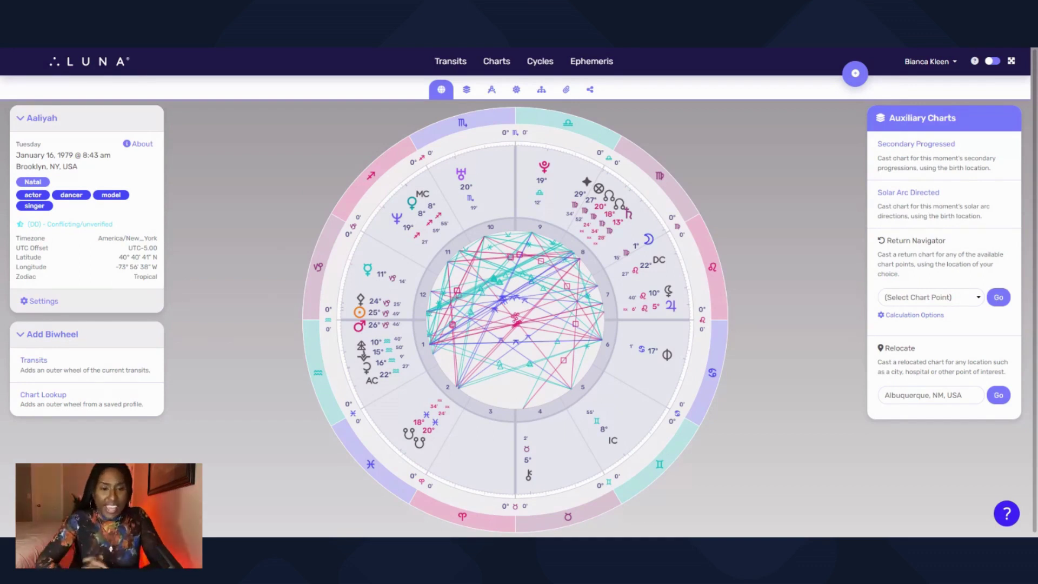
Step: Open LeBron James's natal chart from the basketball-tagged public profiles and add the current transits as an outer wheel
left_click(42, 361)
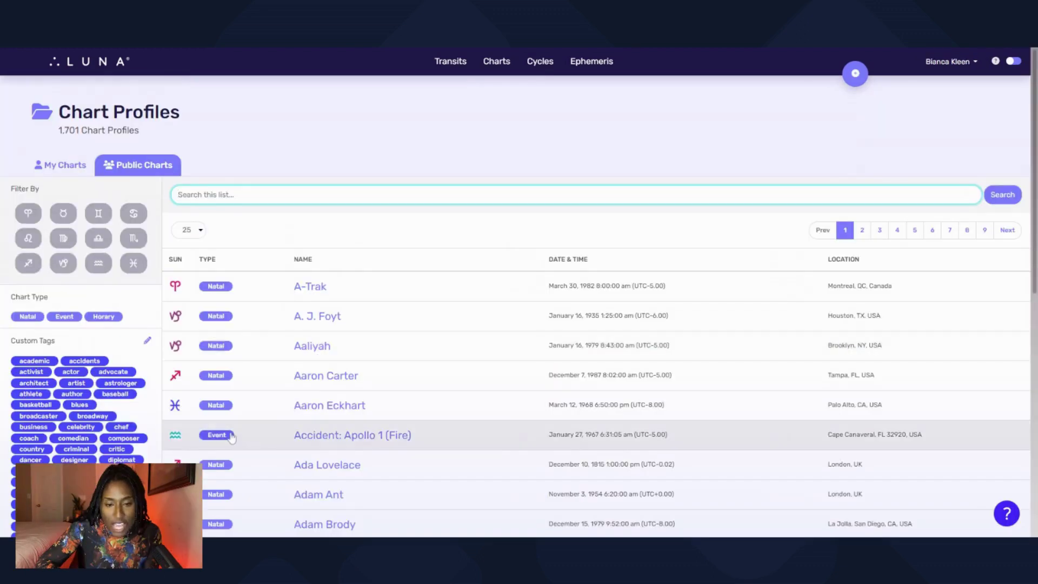
scroll(227, 436, "down", 3)
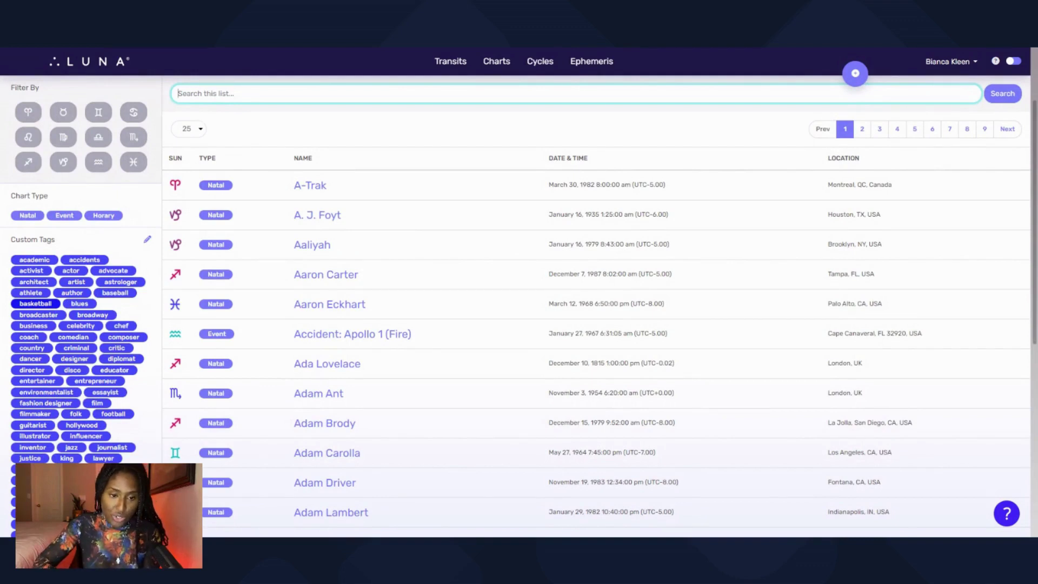
left_click(46, 307)
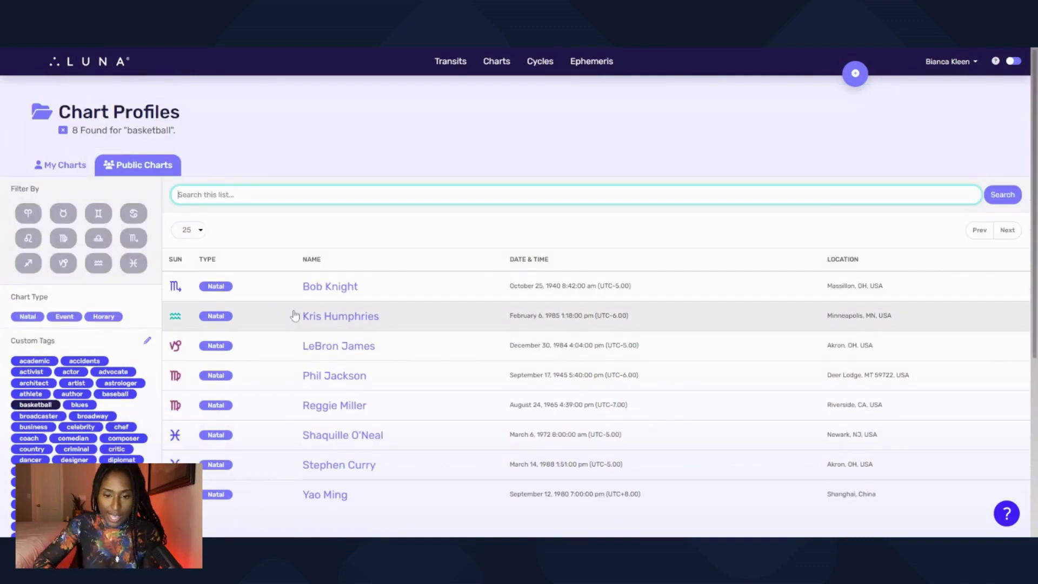
left_click(332, 355)
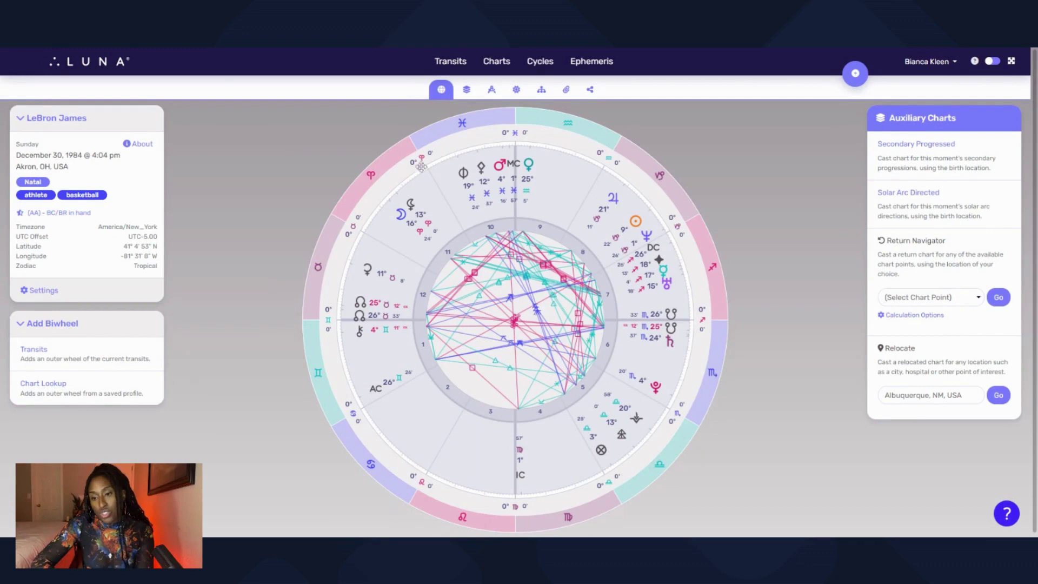
left_click(36, 350)
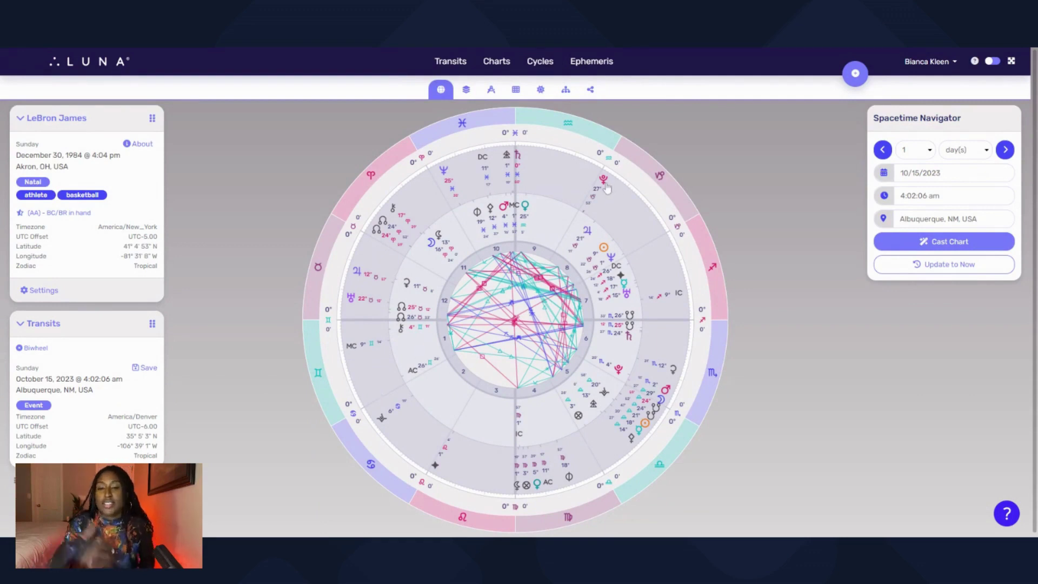
Step: Open the infographic for LeBron James's natal chart and look through its sections down to the quadrant distribution
left_click(605, 249)
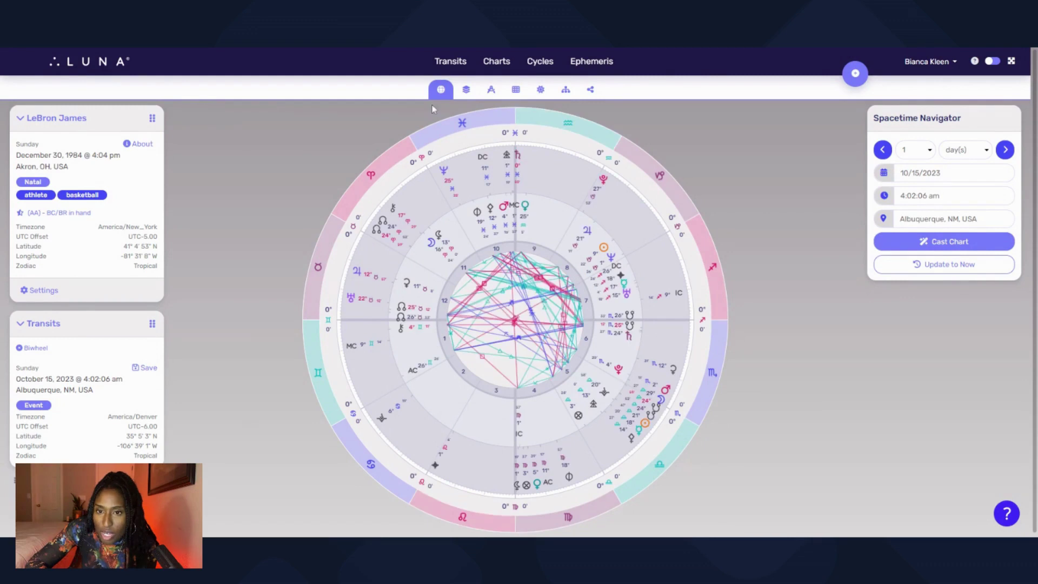
left_click(441, 90)
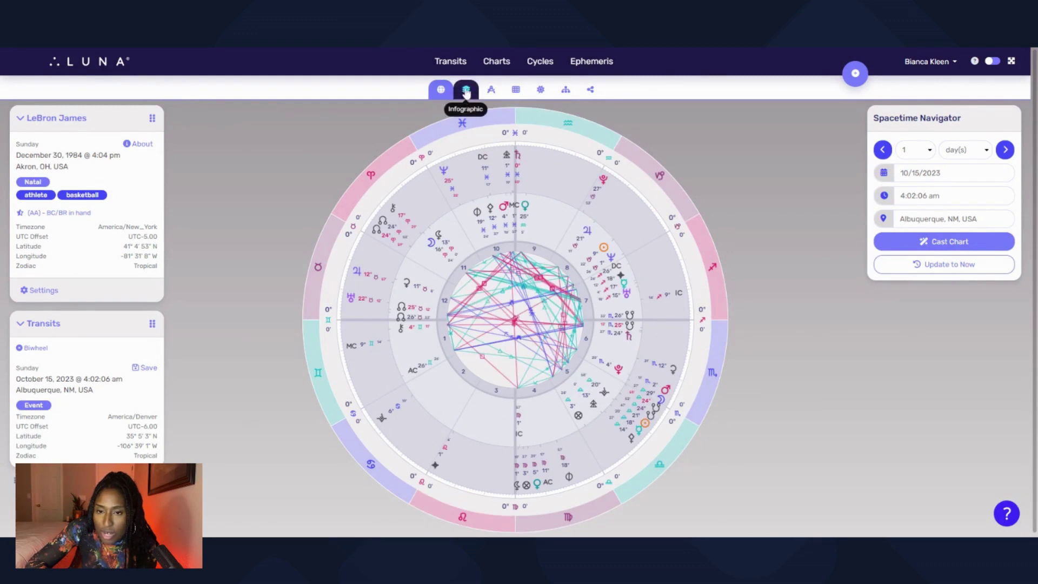
left_click(466, 91)
scroll(382, 305, "down", 3)
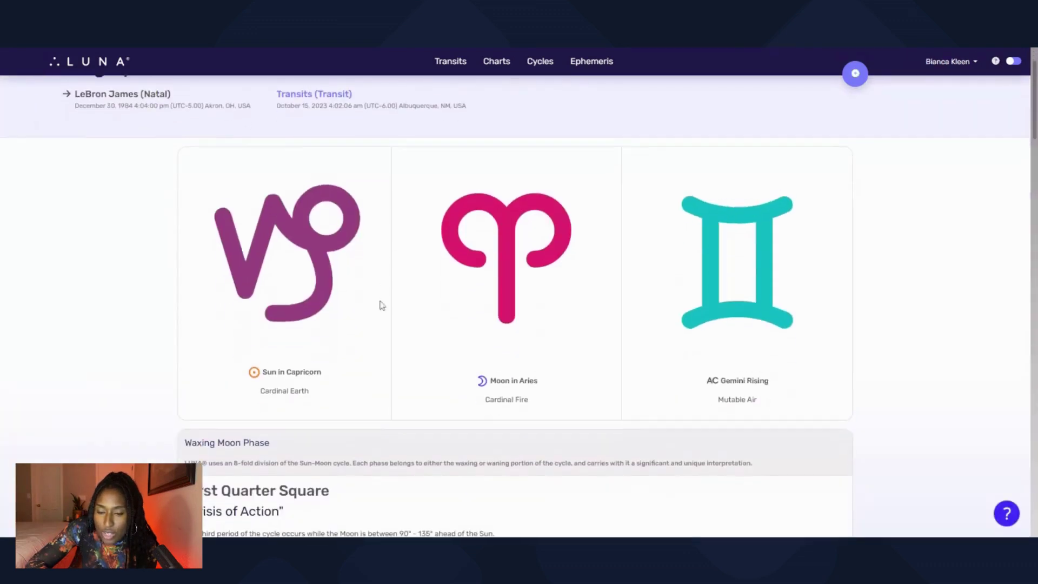
scroll(382, 305, "down", 2)
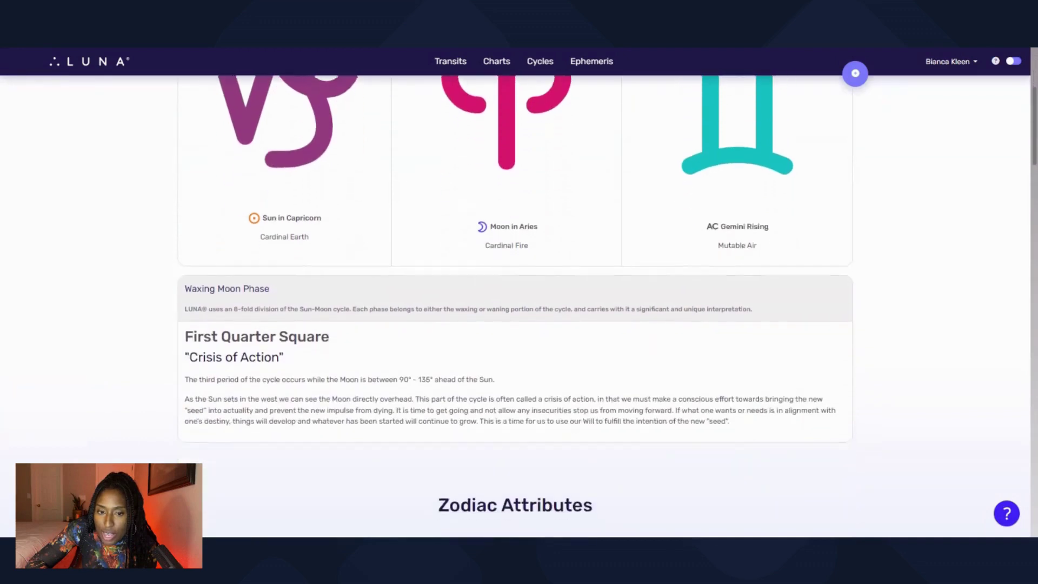
scroll(382, 305, "up", 5)
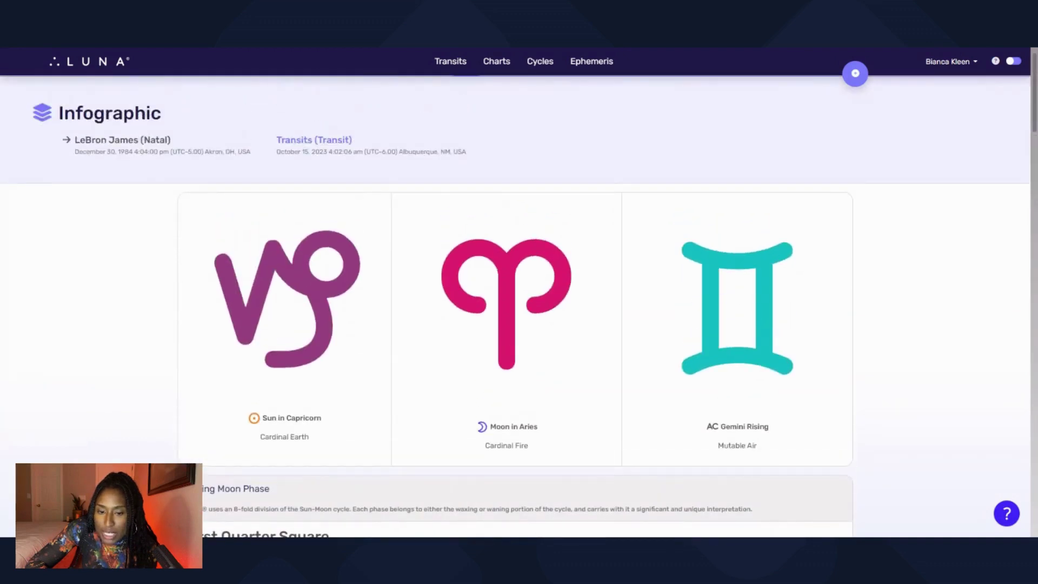
scroll(324, 394, "down", 12)
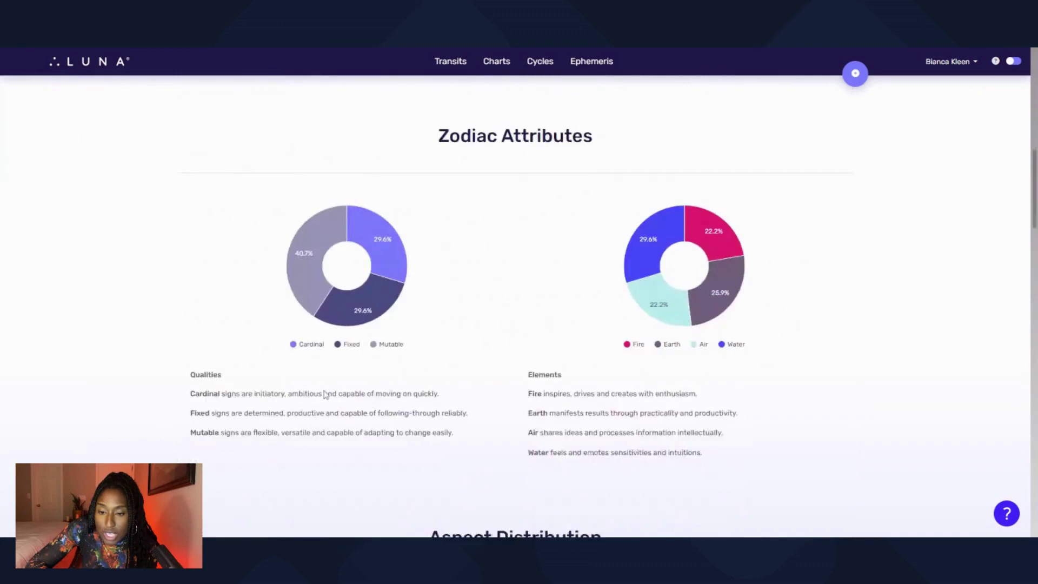
scroll(325, 394, "down", 18)
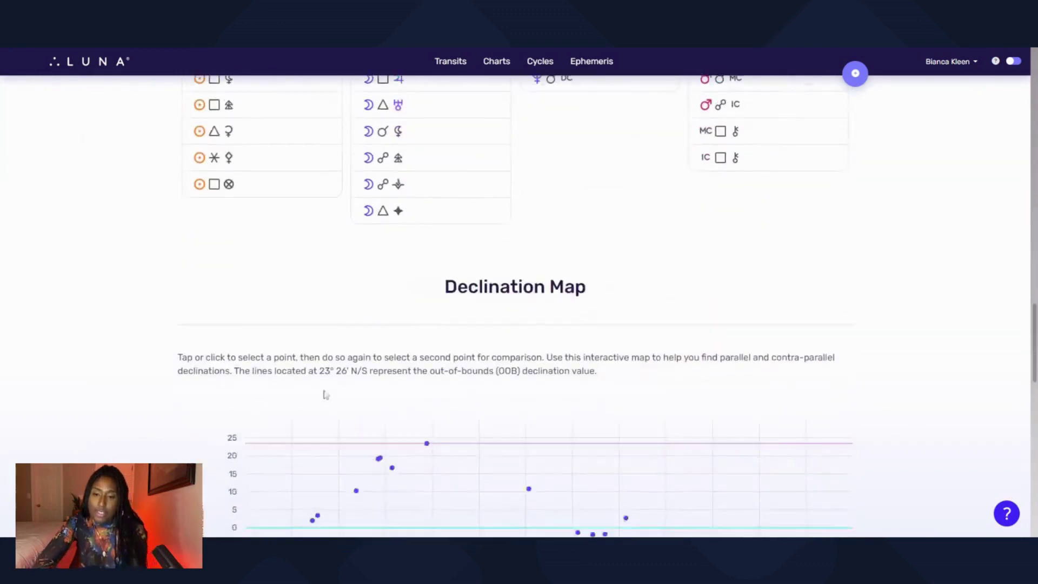
scroll(325, 394, "down", 6)
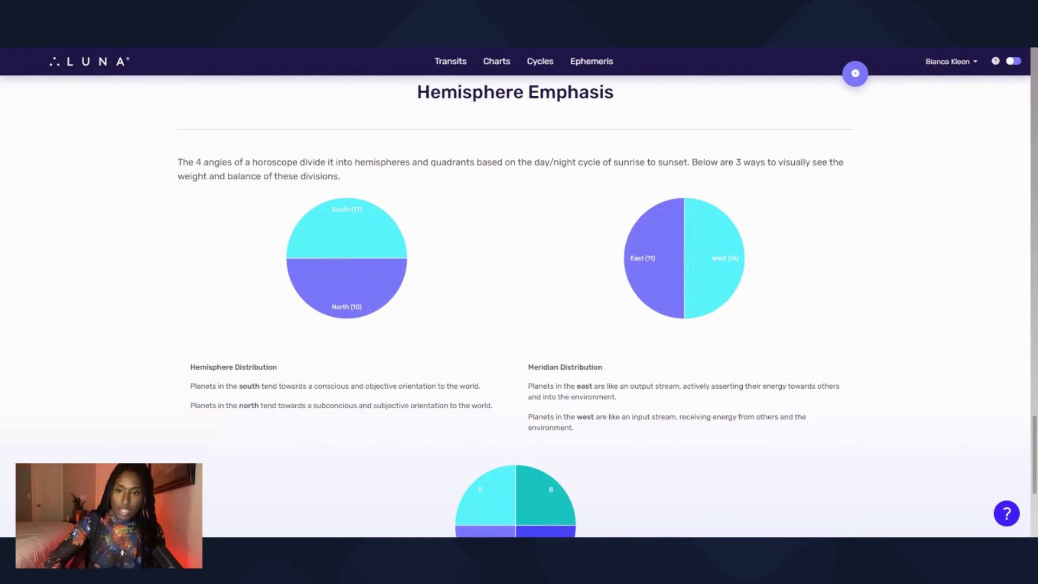
scroll(520, 303, "down", 4)
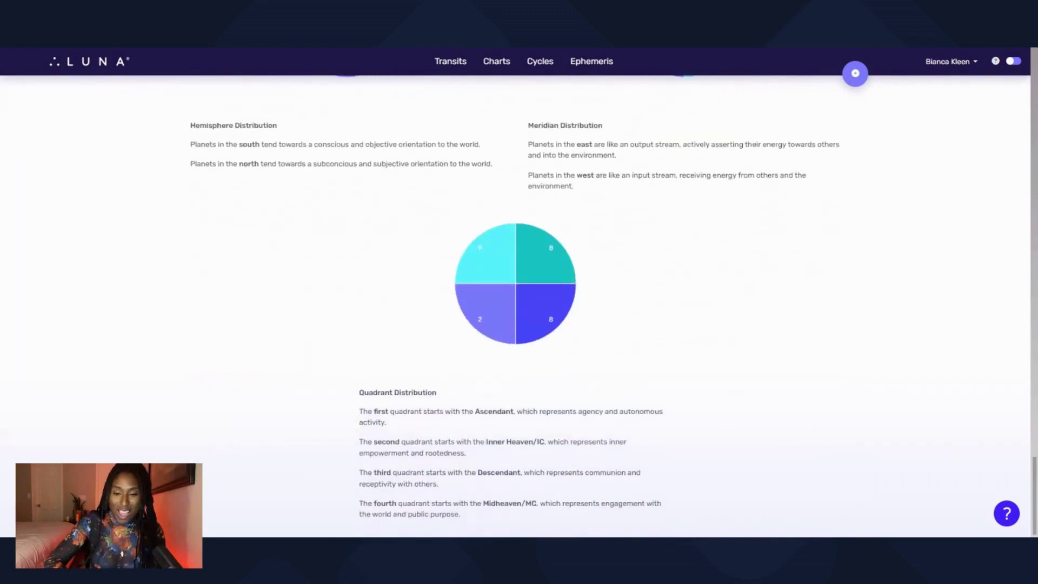
Step: Review the natal infographic again from the moon phase onward and inspect the AC point on the Declination Map
scroll(519, 303, "up", 8)
scroll(519, 303, "up", 15)
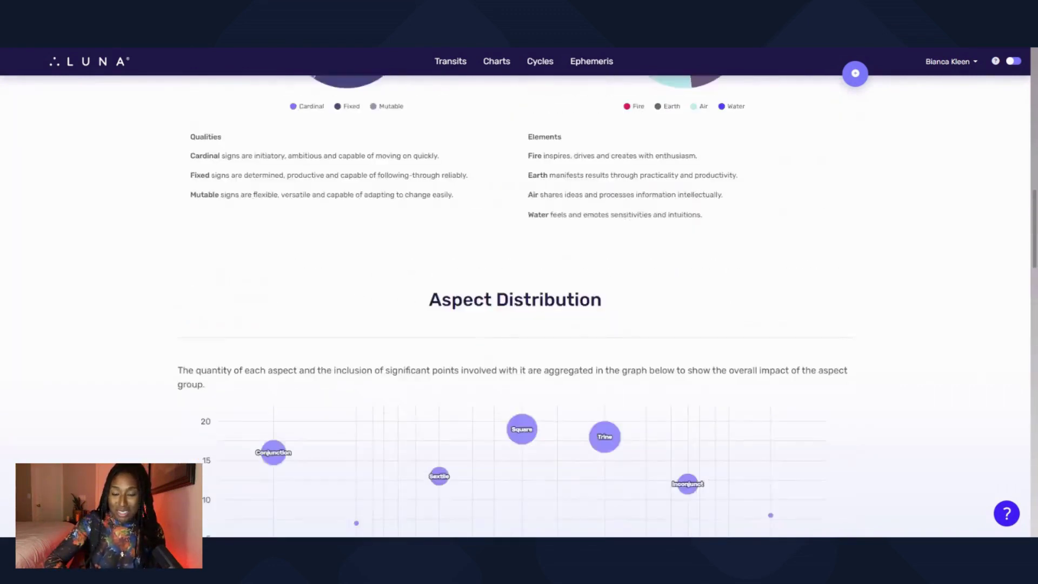
scroll(519, 302, "up", 9)
scroll(519, 303, "down", 10)
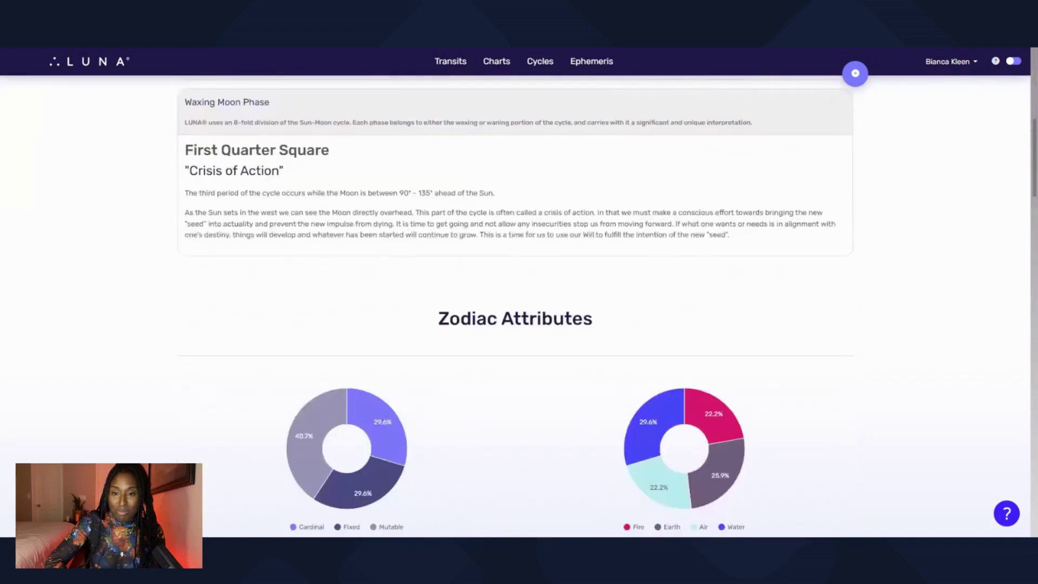
scroll(519, 302, "down", 20)
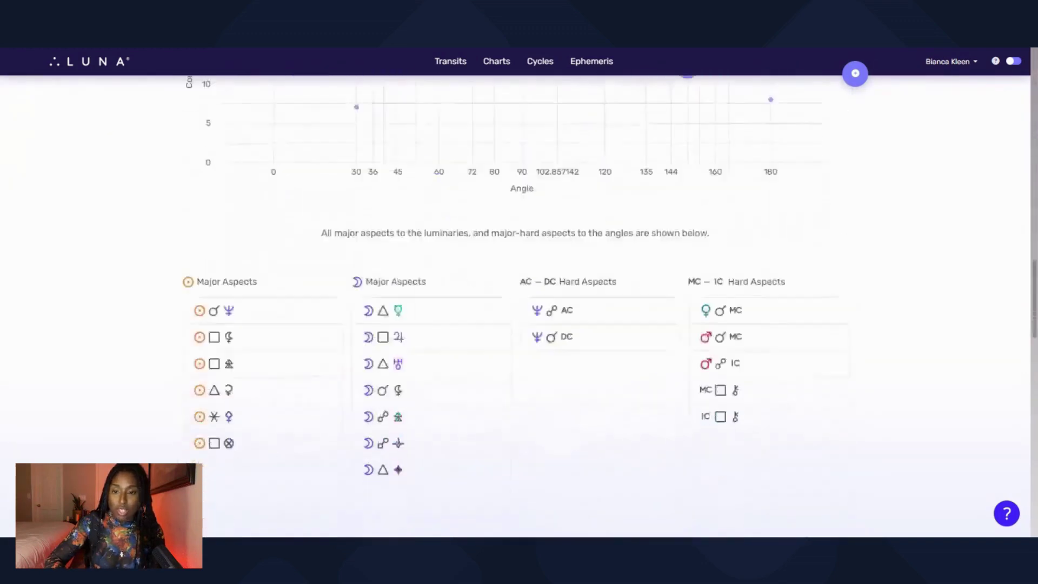
scroll(519, 303, "down", 6)
scroll(519, 303, "up", 6)
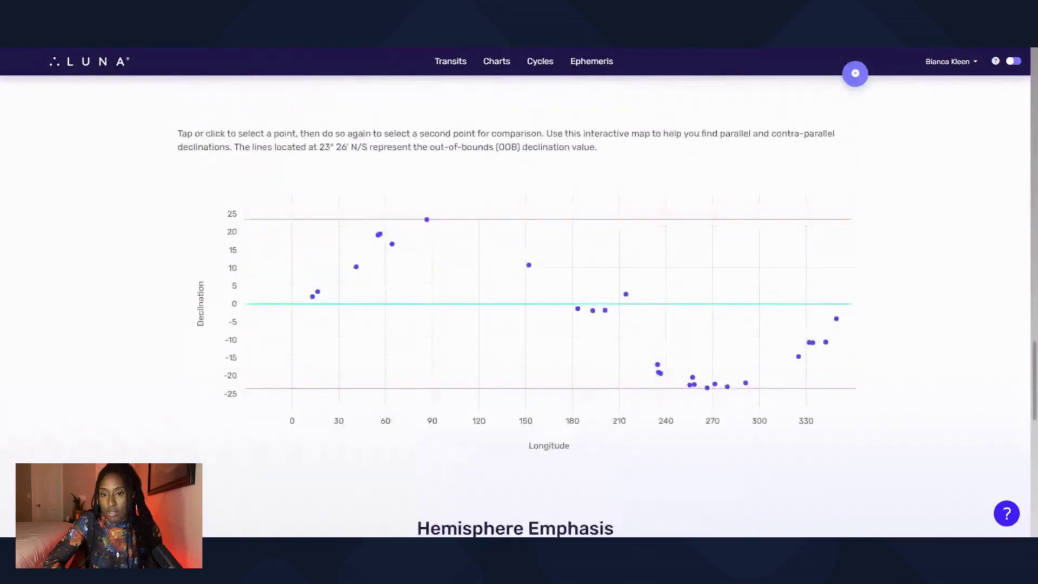
mouse_move(427, 221)
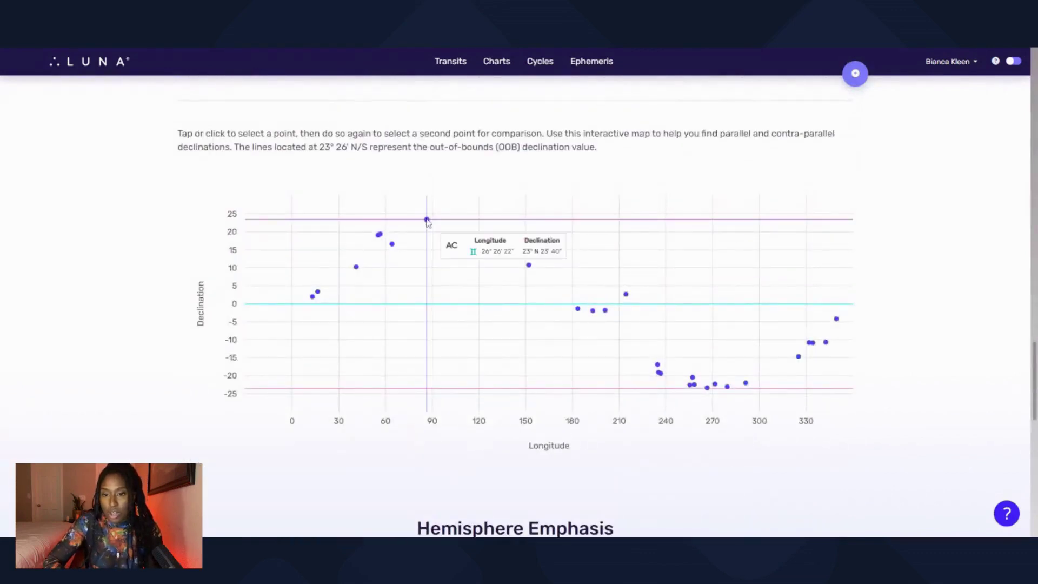
scroll(259, 314, "down", 12)
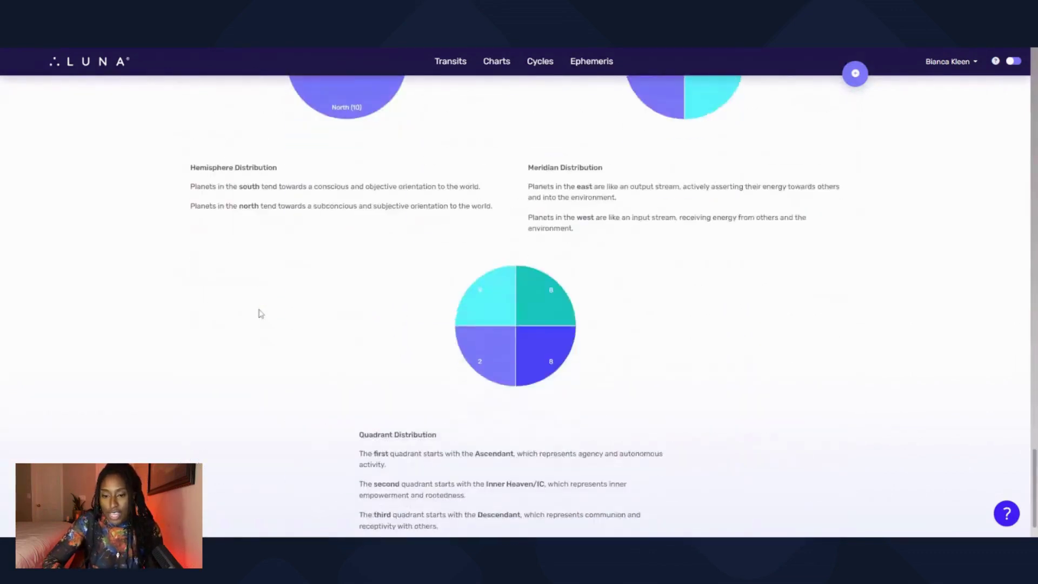
scroll(258, 314, "up", 15)
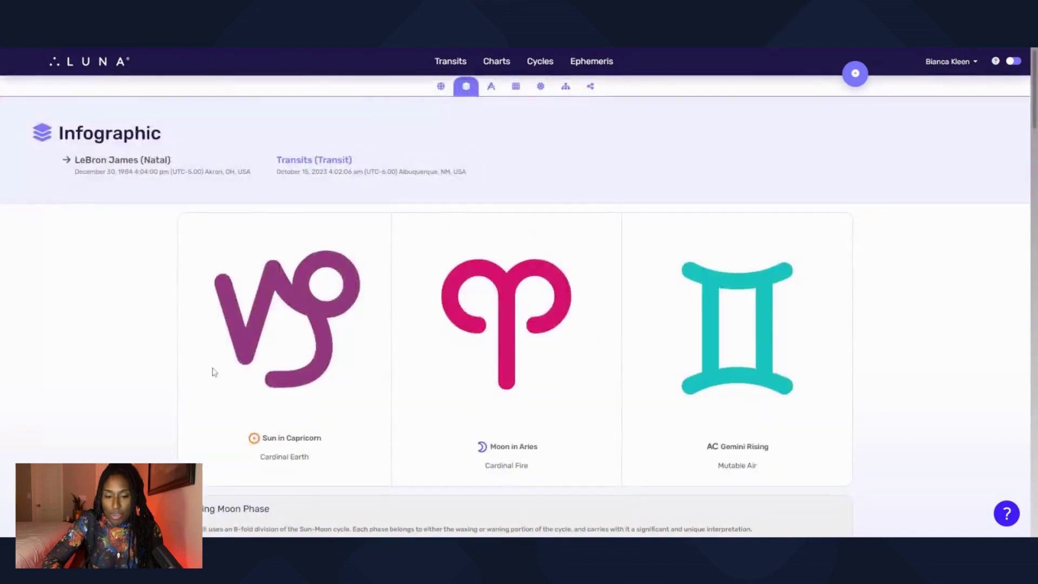
Step: Examine the natal chart's Zodiac Attributes, Aspect Distribution, Declination Map and Hemisphere Emphasis one by one
scroll(213, 371, "down", 4)
scroll(60, 355, "down", 4)
scroll(60, 355, "down", 3)
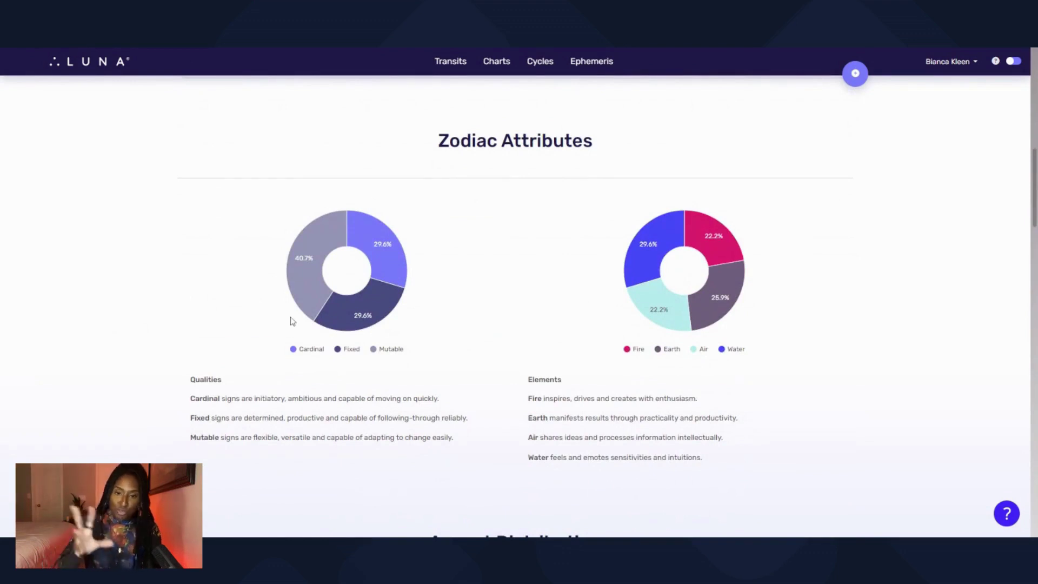
scroll(405, 315, "down", 6)
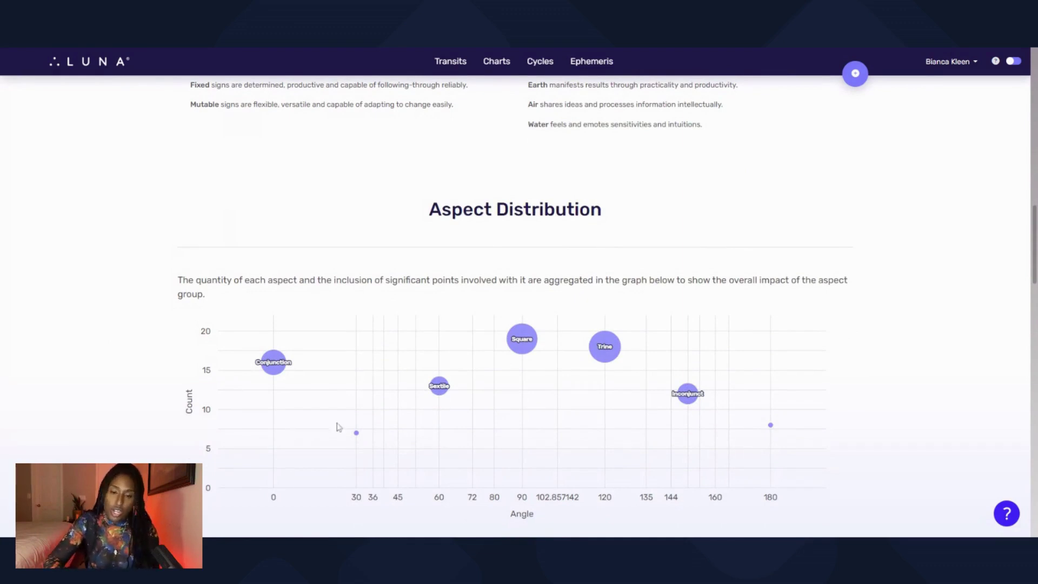
scroll(381, 362, "down", 4)
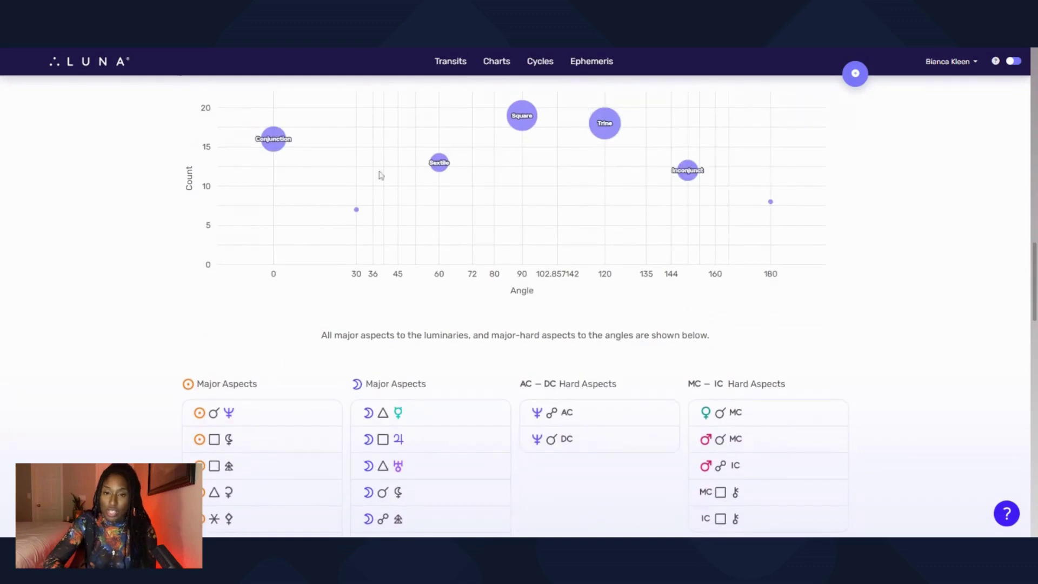
scroll(354, 232, "down", 3)
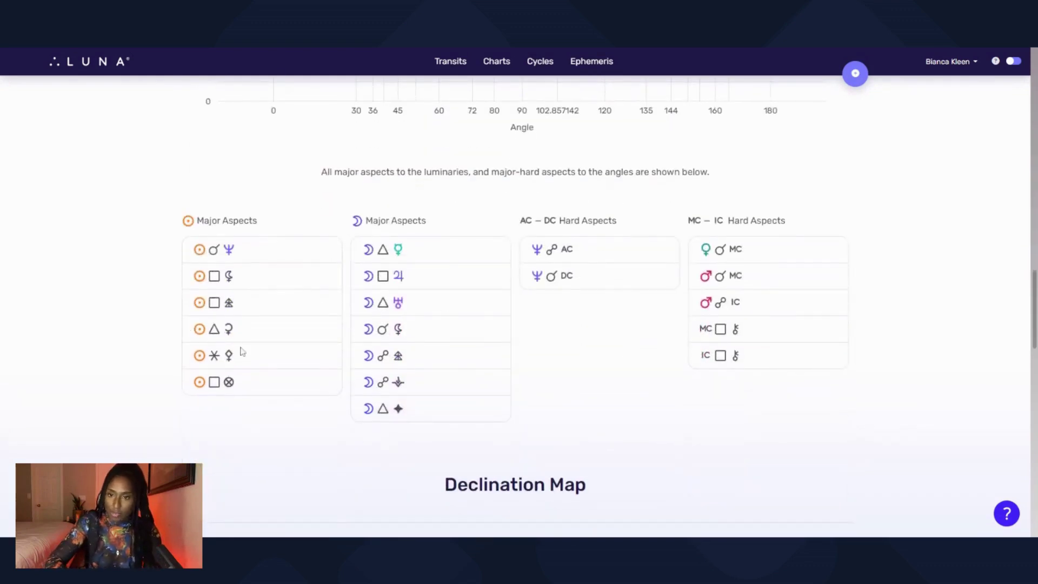
scroll(242, 352, "down", 7)
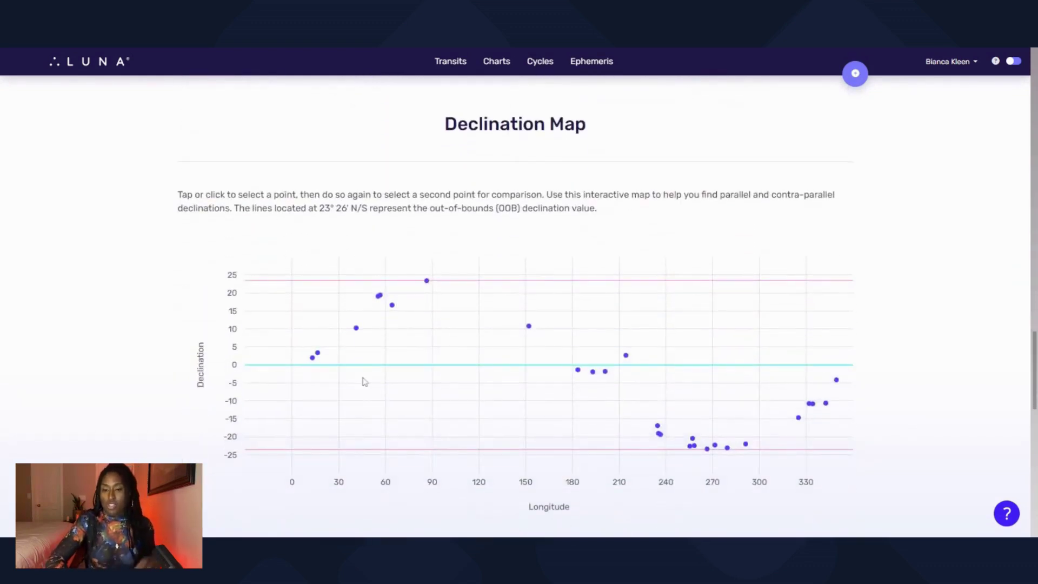
scroll(365, 383, "down", 7)
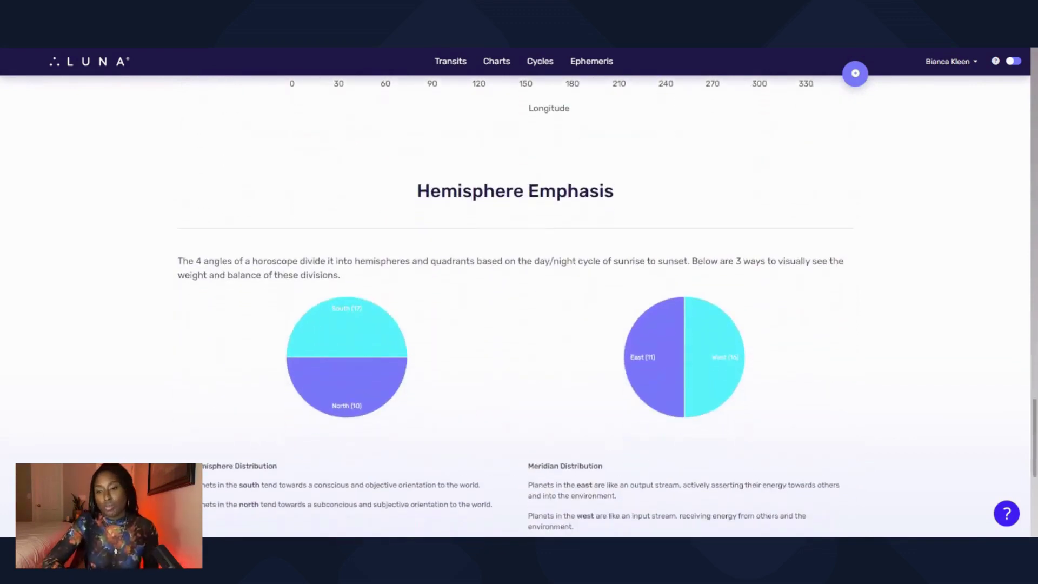
mouse_move(363, 338)
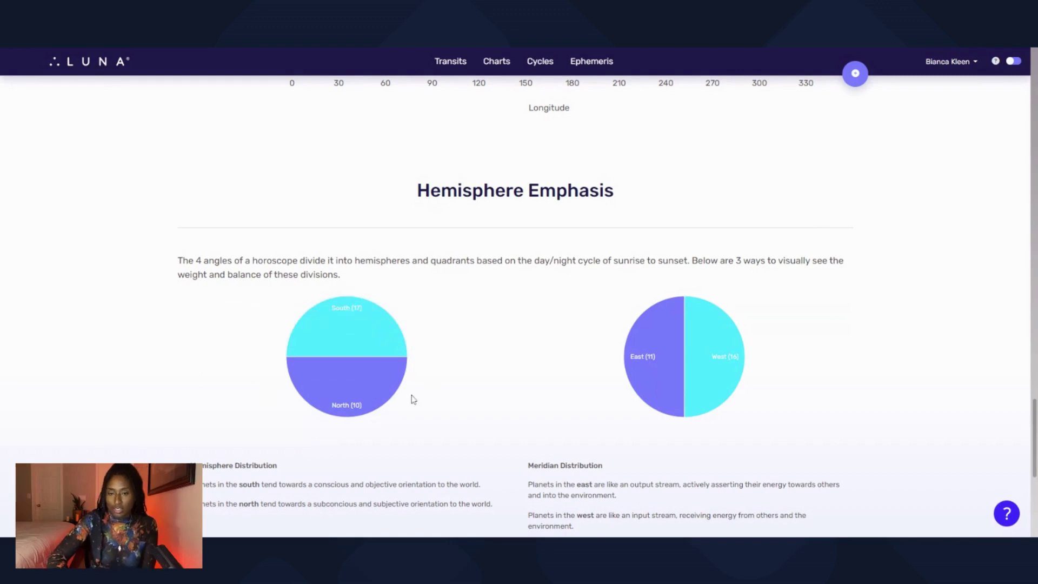
Step: Switch the infographic to the Transits chart and look over its zodiac attributes and aspect distribution
scroll(463, 253, "up", 15)
left_click(314, 163)
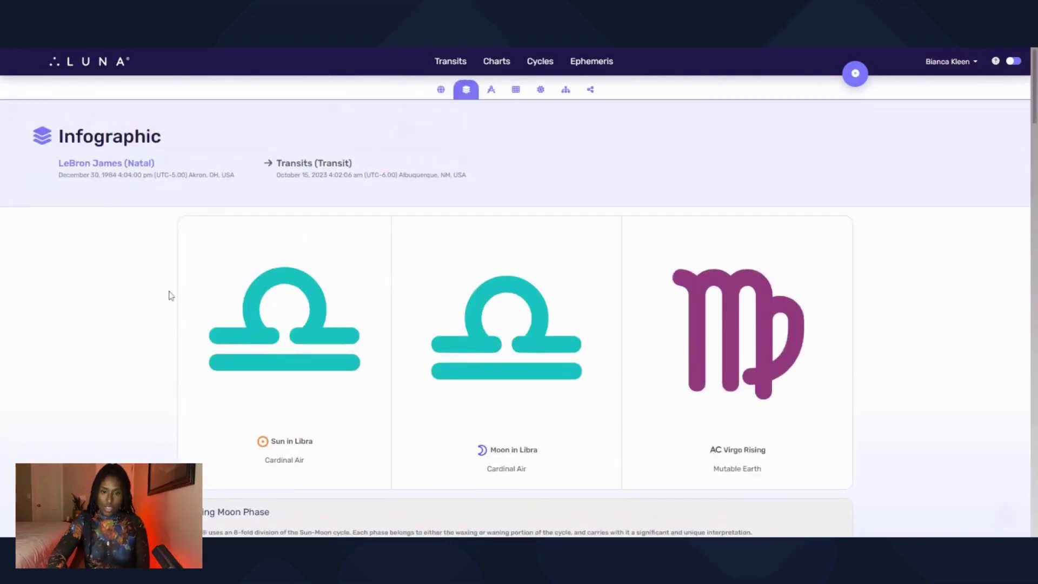
scroll(169, 294, "down", 5)
scroll(169, 295, "down", 8)
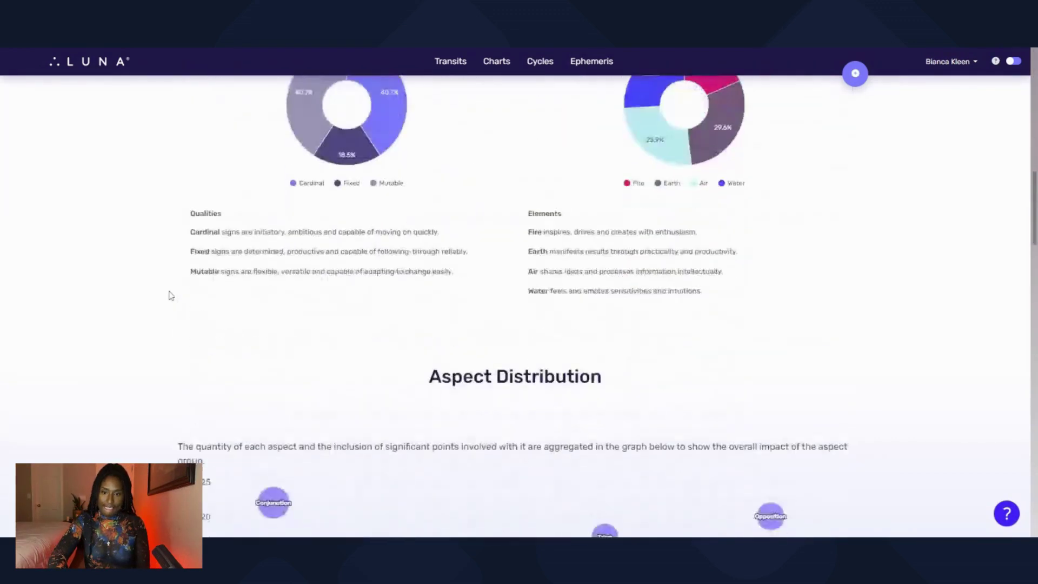
scroll(169, 295, "down", 5)
scroll(491, 88, "up", 20)
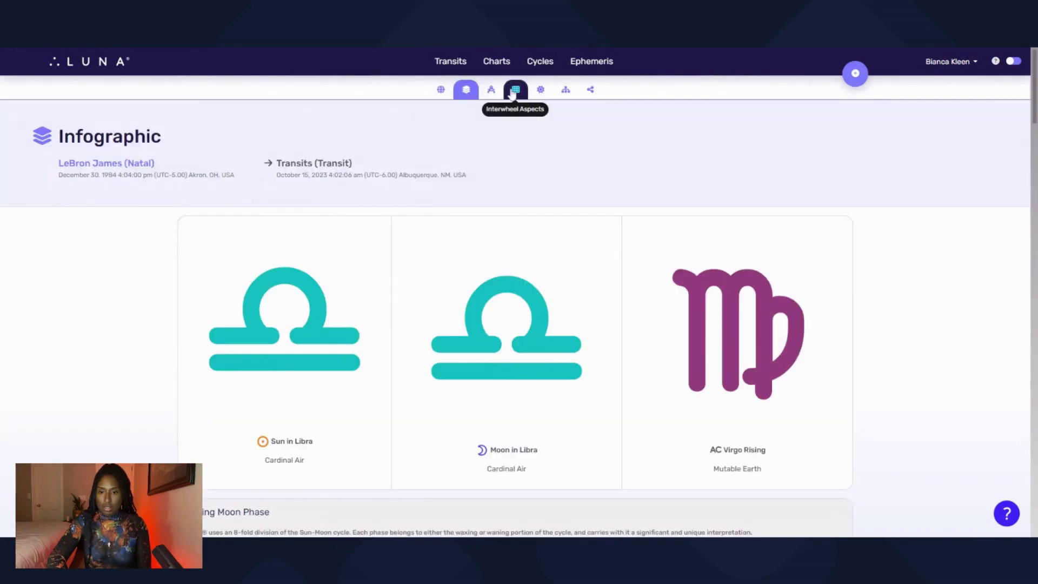
Step: Open the interwheel aspects grid between LeBron James's natal chart and the transits and look through its rows
left_click(514, 90)
scroll(492, 238, "down", 3)
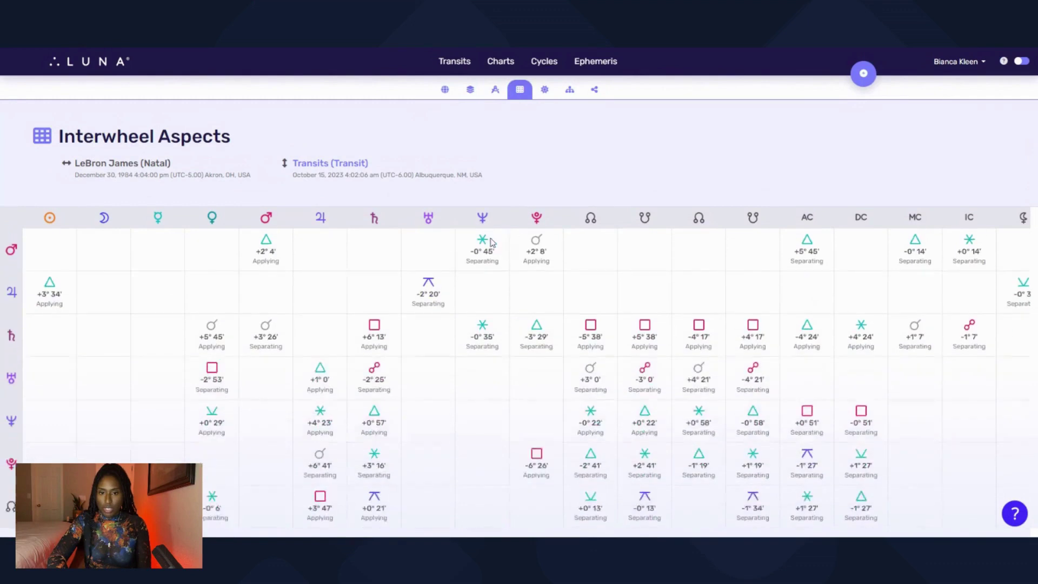
scroll(491, 242, "down", 5)
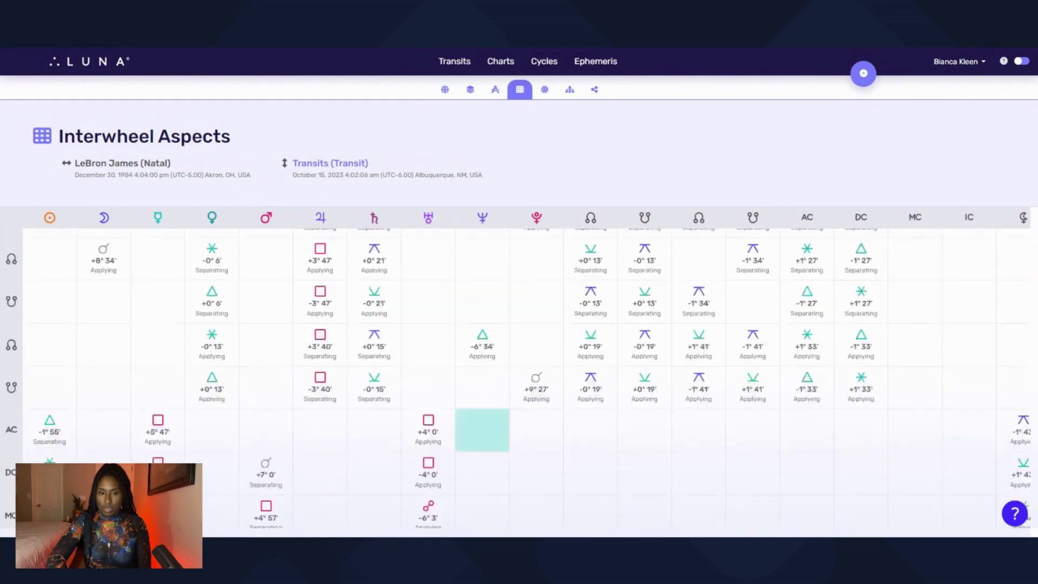
scroll(483, 429, "up", 9)
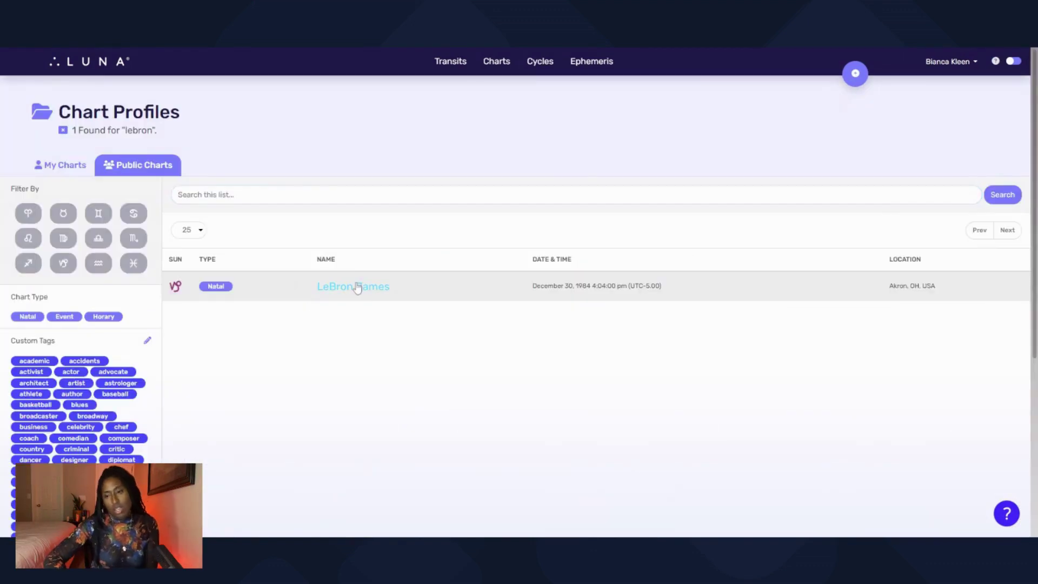
Step: Open LeBron James's natal chart from the public chart profiles and display its chart notes
left_click(358, 288)
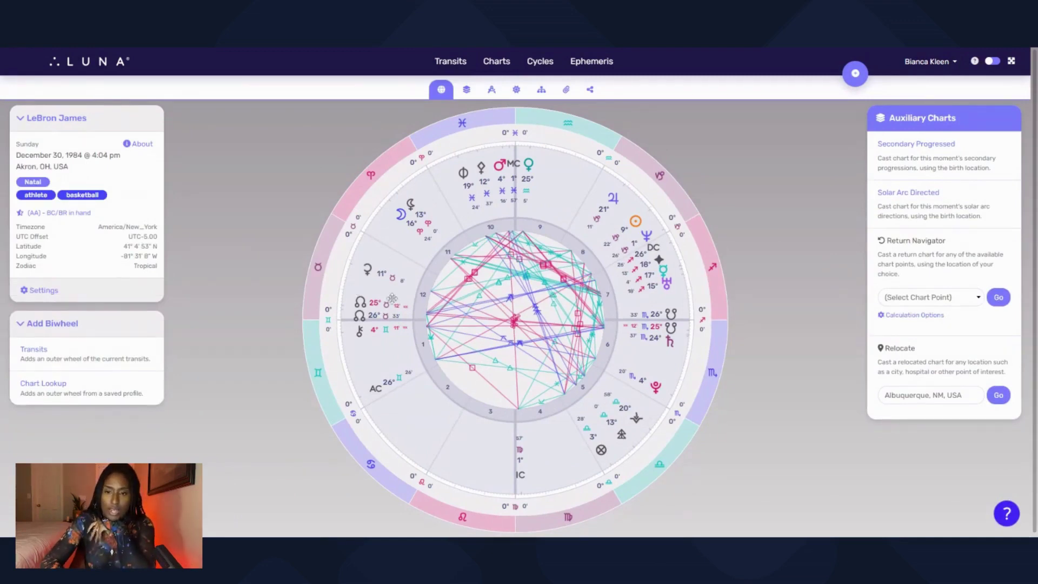
left_click(566, 91)
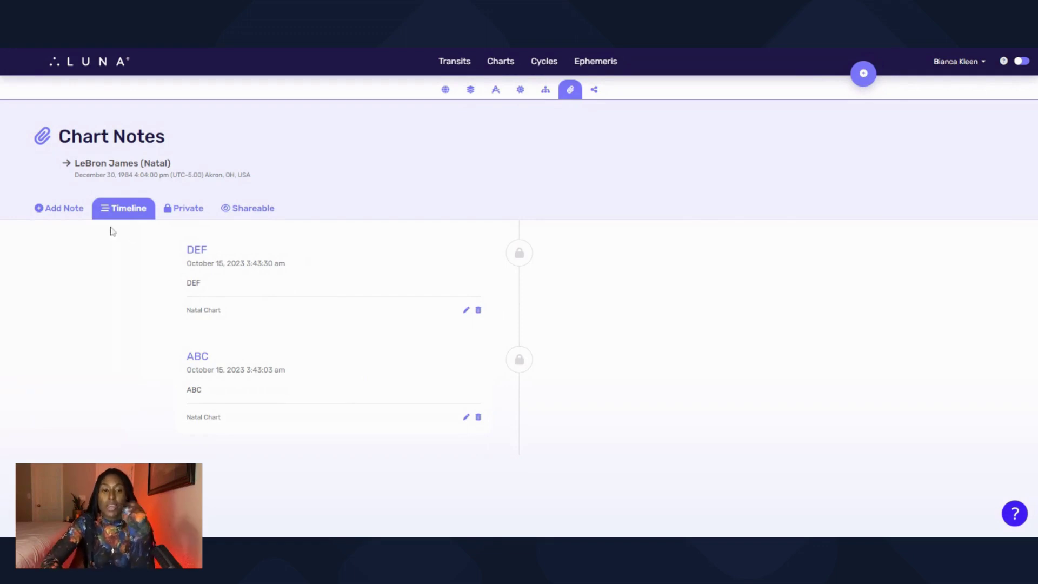
Step: Add a shareable note titled GHI with the text GHI to LeBron James's natal chart
left_click(76, 212)
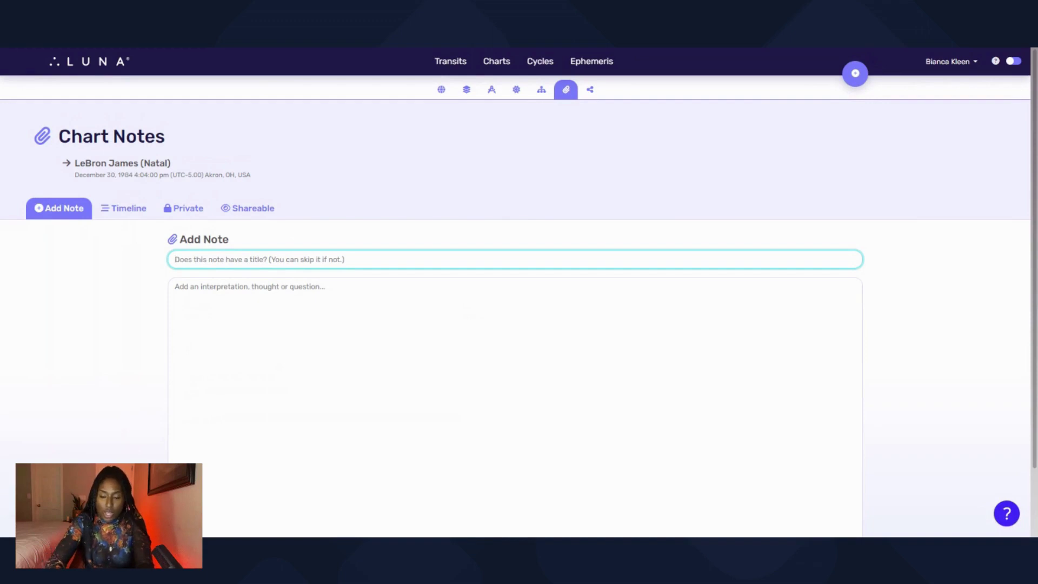
type("GHI")
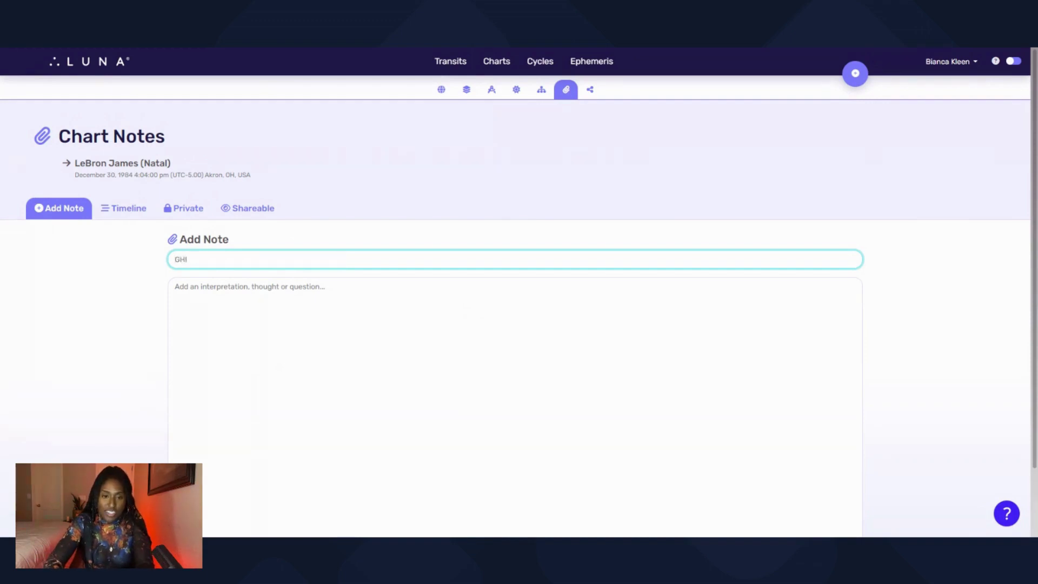
left_click(180, 286)
type("GH")
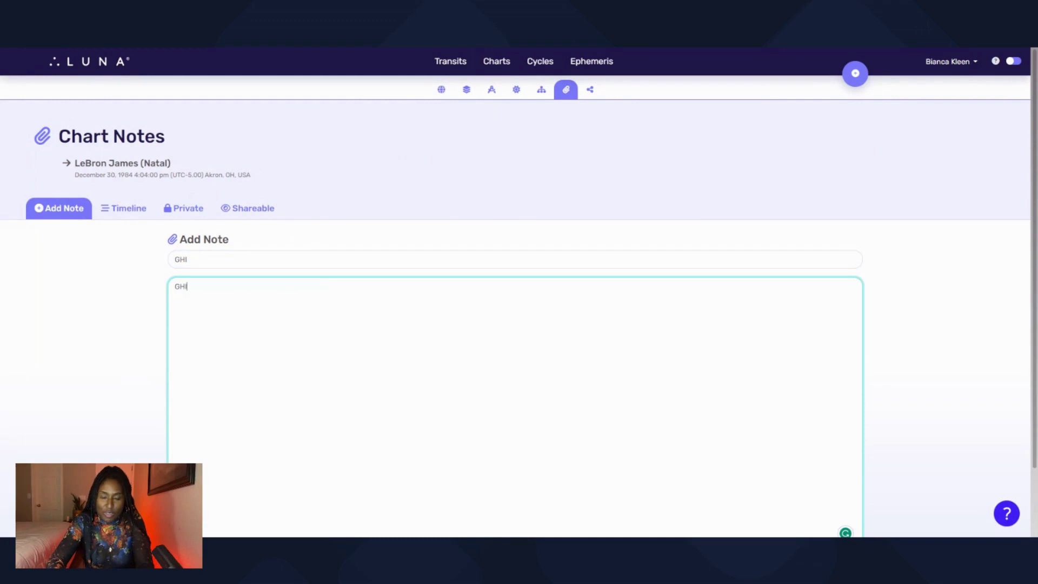
type("I")
scroll(132, 275, "down", 2)
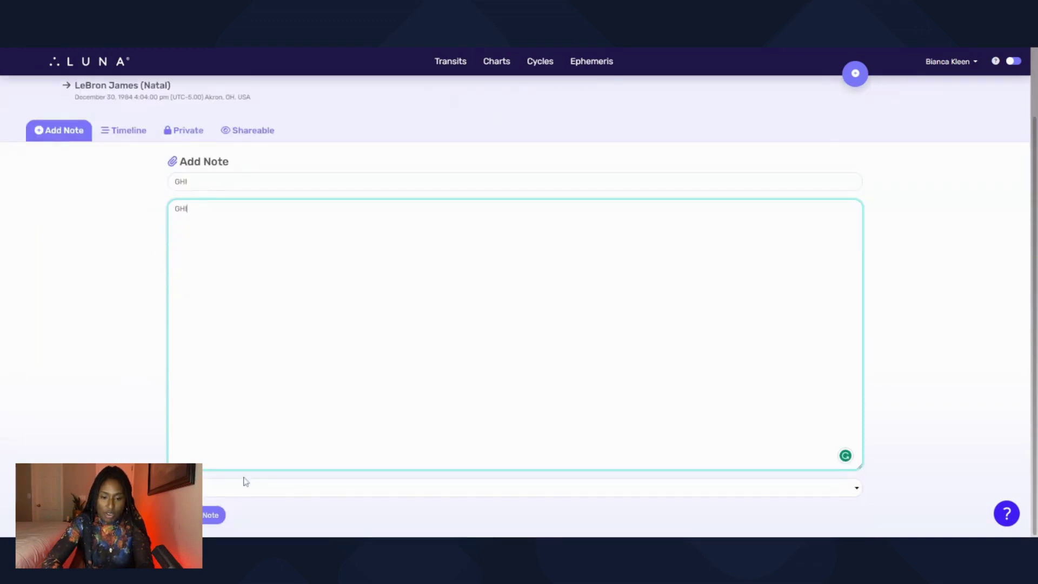
left_click(245, 481)
left_click(212, 518)
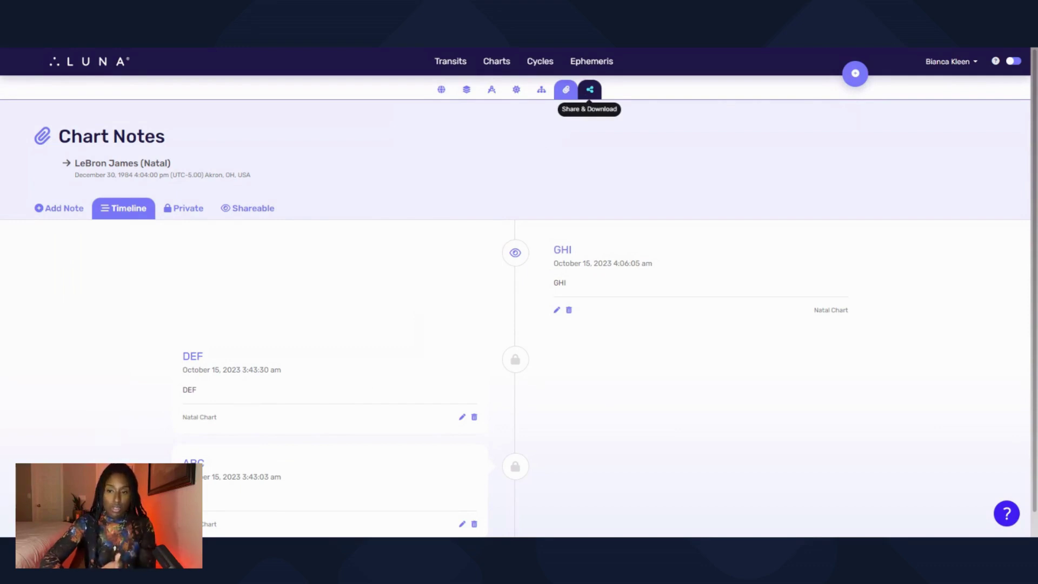
Step: Generate the downloadable PDF of LeBron James's natal chart with the symbol key and shareable notes included
left_click(590, 91)
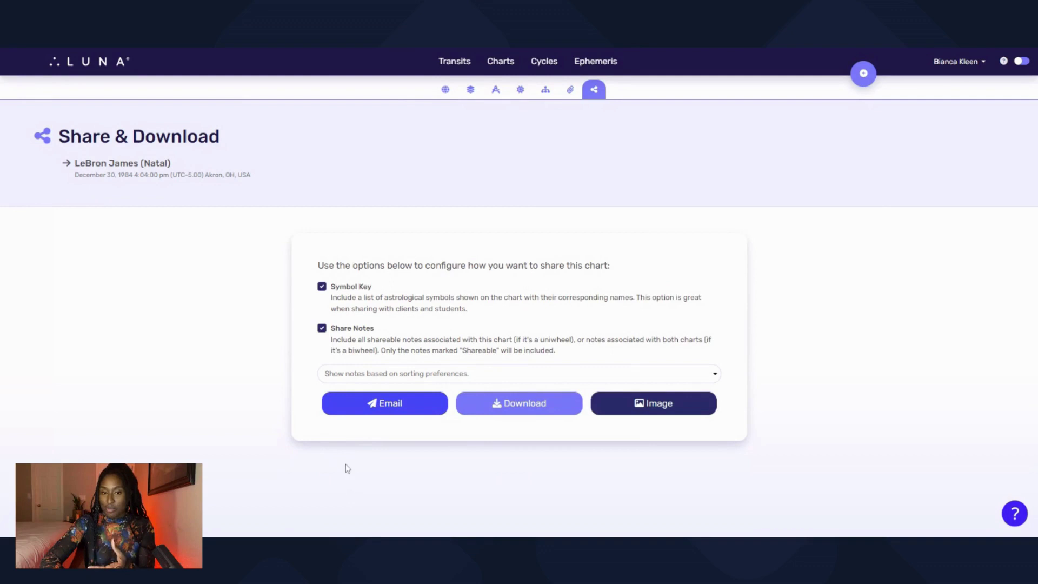
left_click(493, 407)
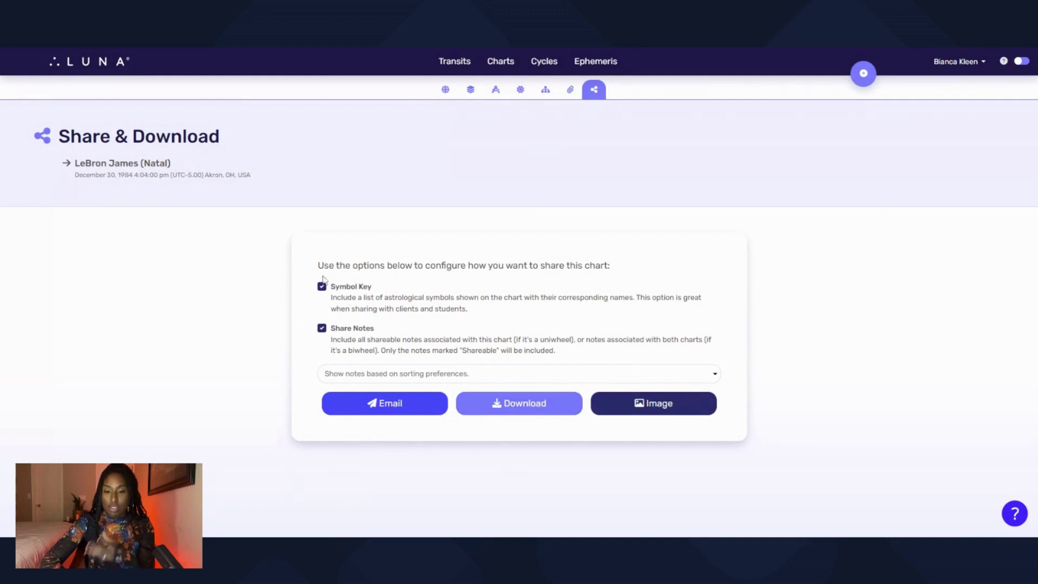
left_click(479, 406)
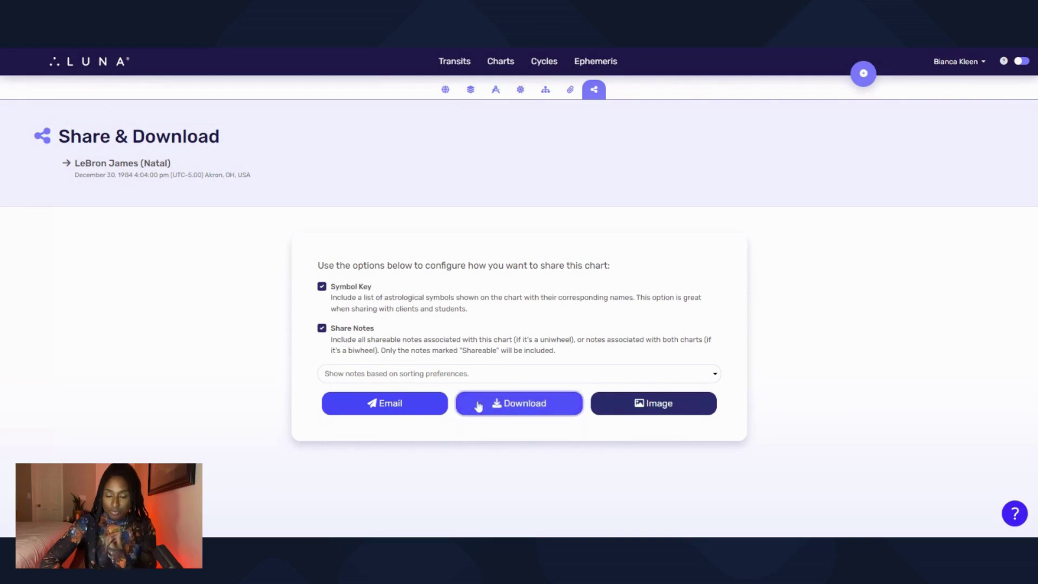
Step: Look through the PDF's chart wheel, symbol key and chart notes pages, then return to the sharing options
scroll(596, 307, "down", 3)
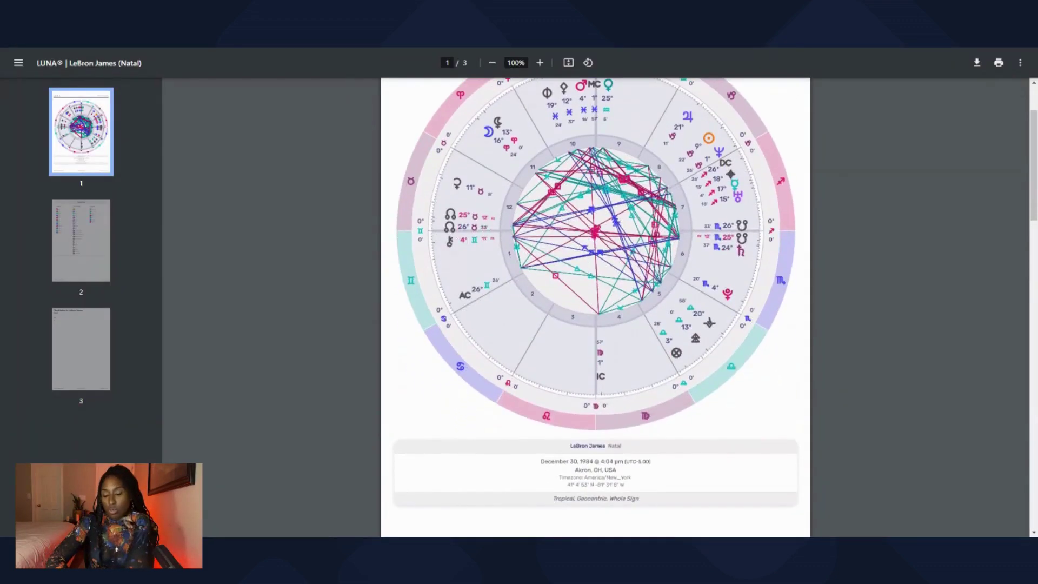
scroll(595, 307, "up", 1)
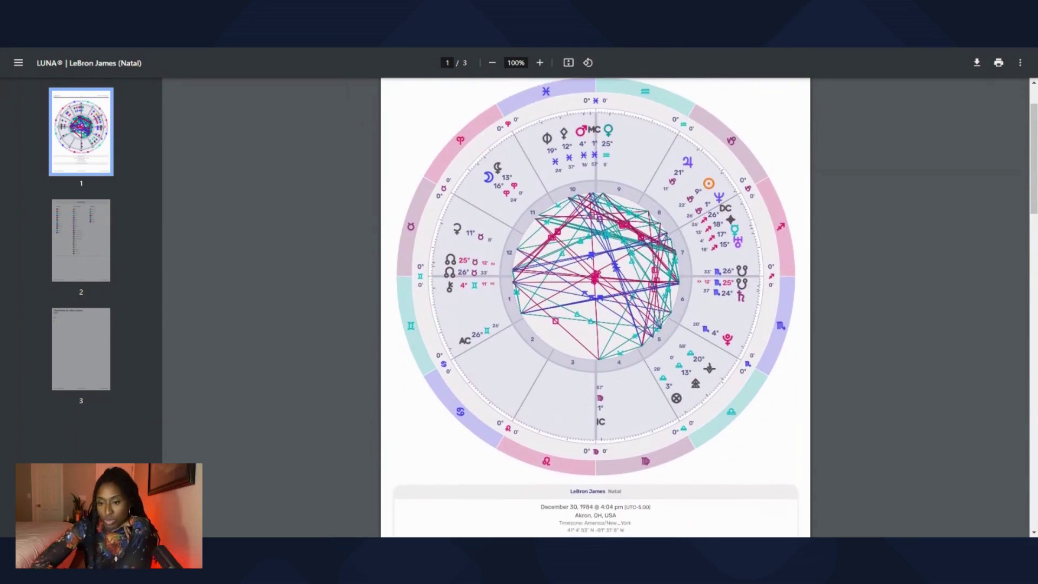
scroll(596, 308, "down", 3)
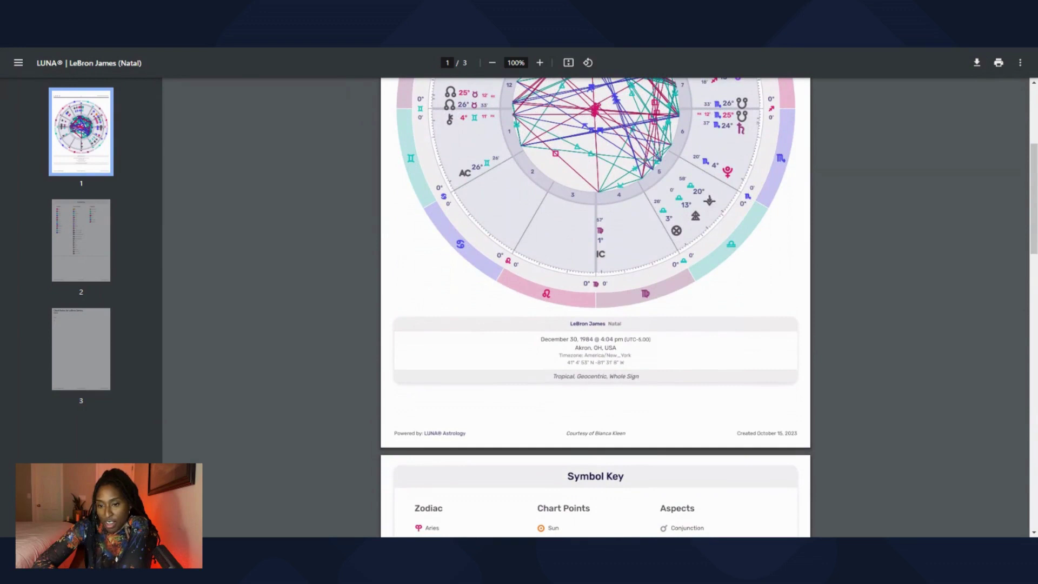
scroll(595, 307, "down", 5)
scroll(596, 307, "down", 4)
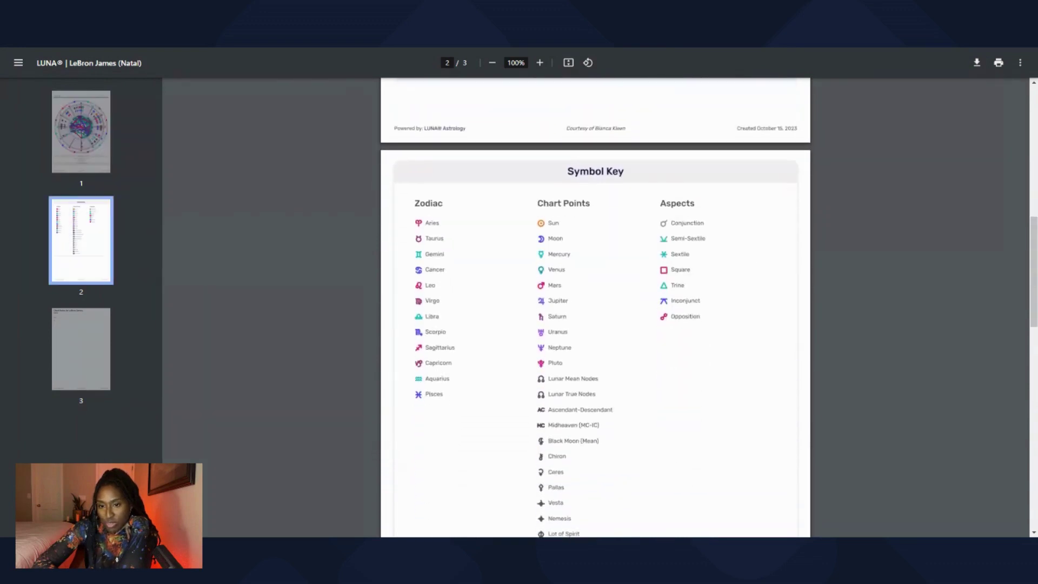
scroll(595, 307, "down", 5)
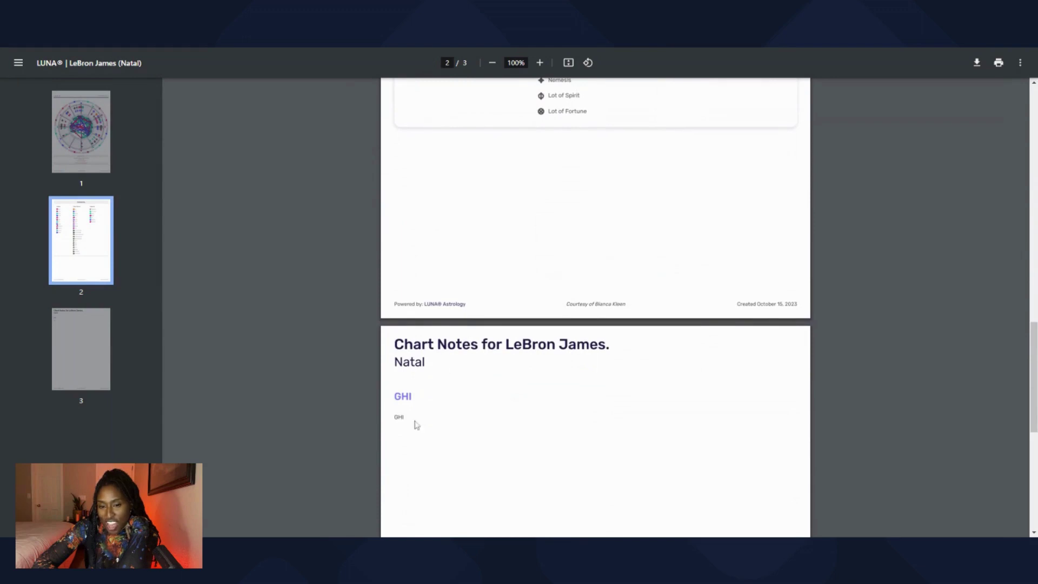
scroll(444, 420, "down", 6)
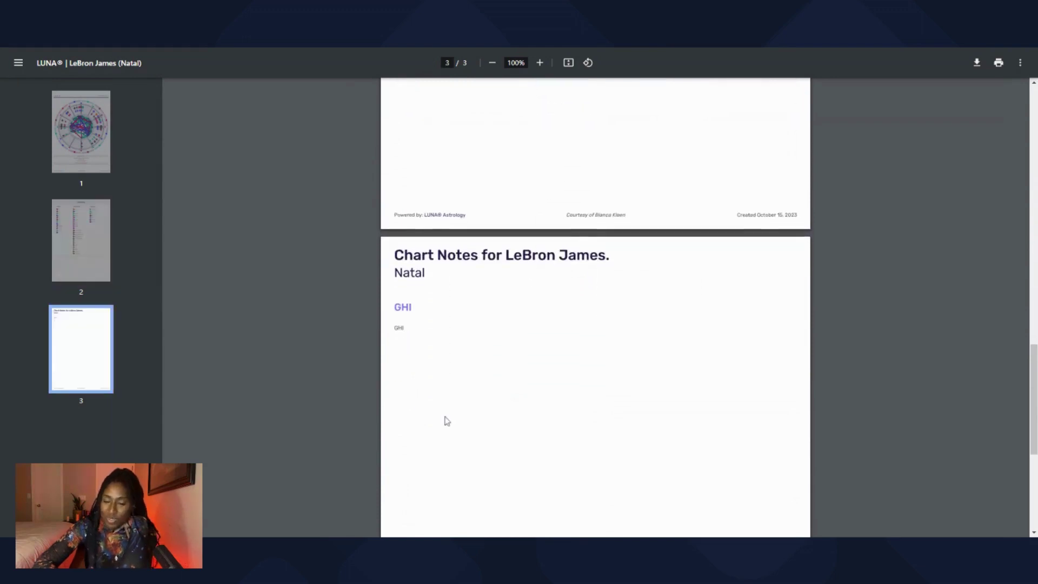
scroll(447, 421, "up", 20)
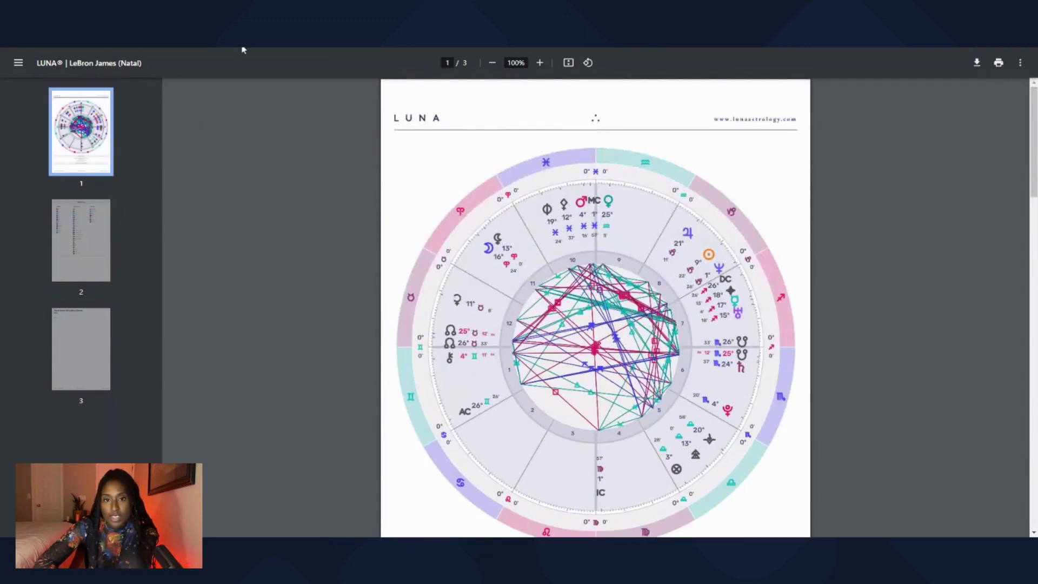
left_click(241, 49)
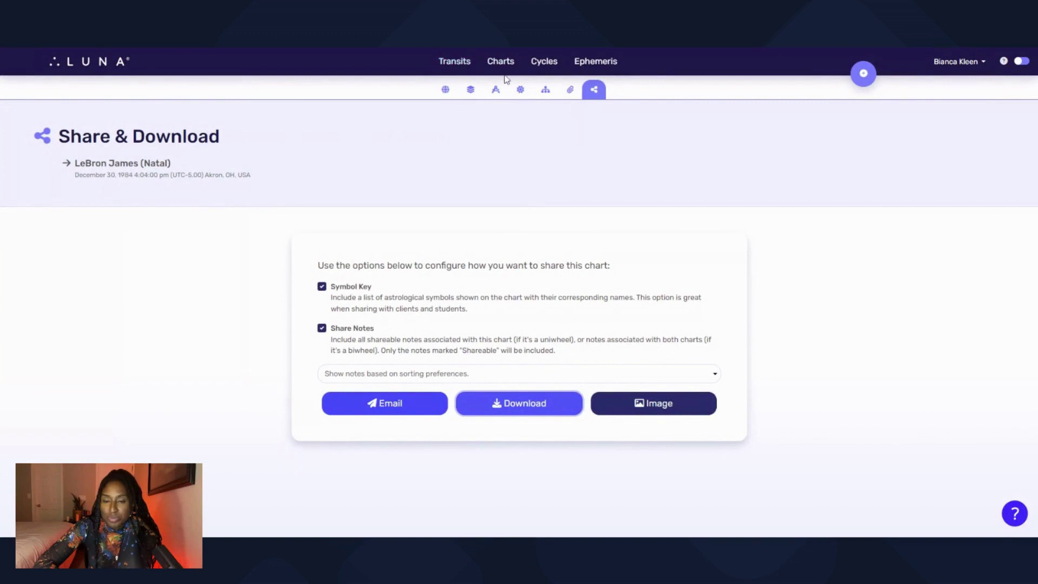
Step: Open the Cycles page, look over the 2023 lunation cycles and select 2023 for the solar ingresses
left_click(531, 66)
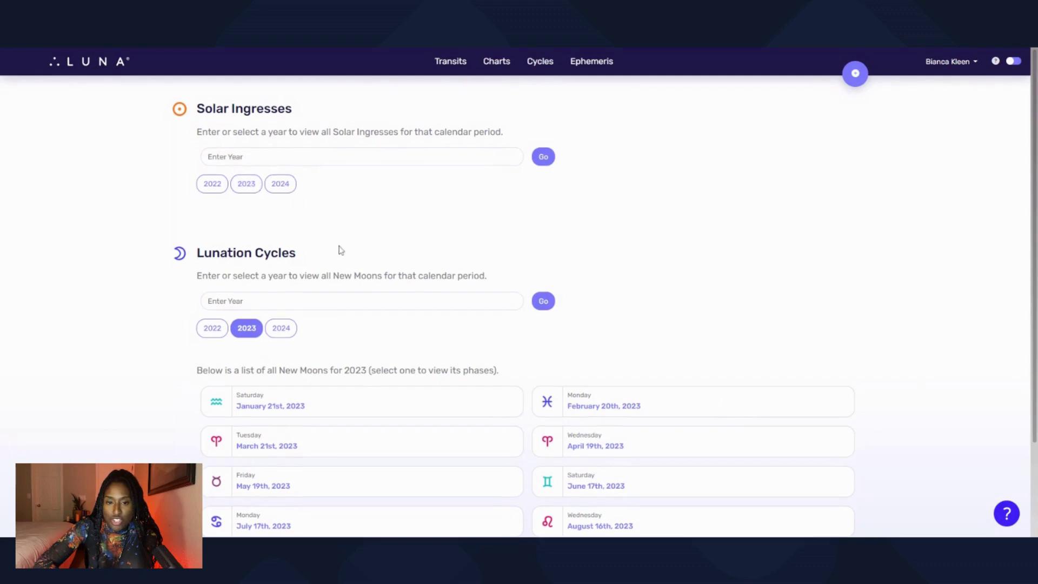
scroll(339, 250, "down", 1)
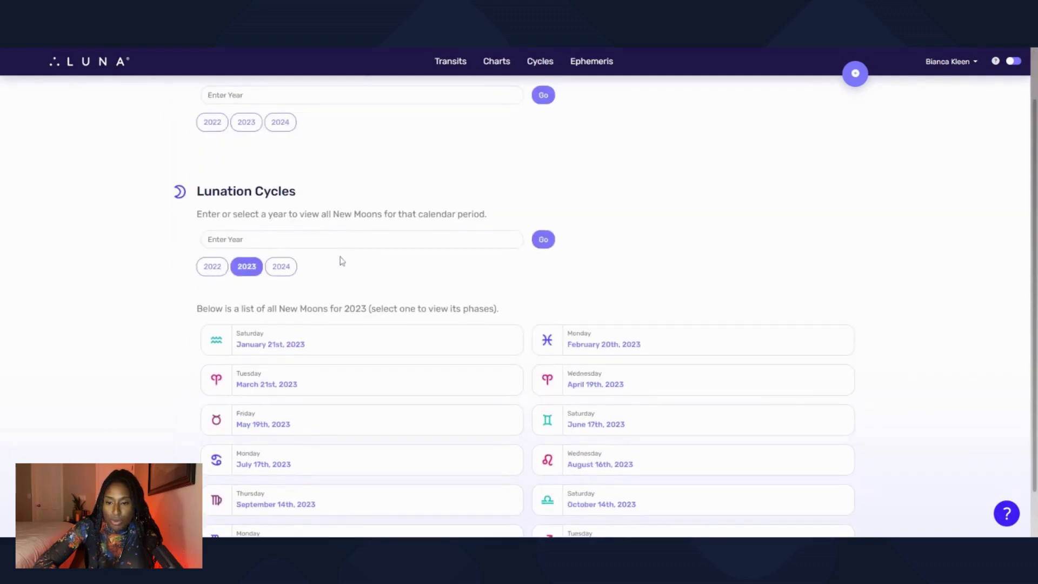
scroll(341, 261, "down", 1)
scroll(341, 262, "up", 1)
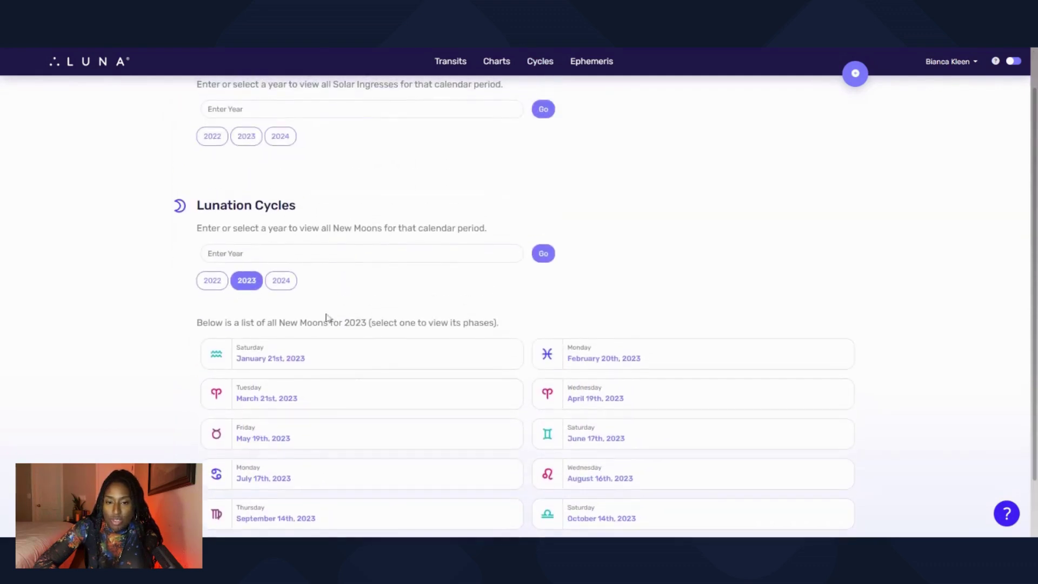
scroll(406, 197, "up", 1)
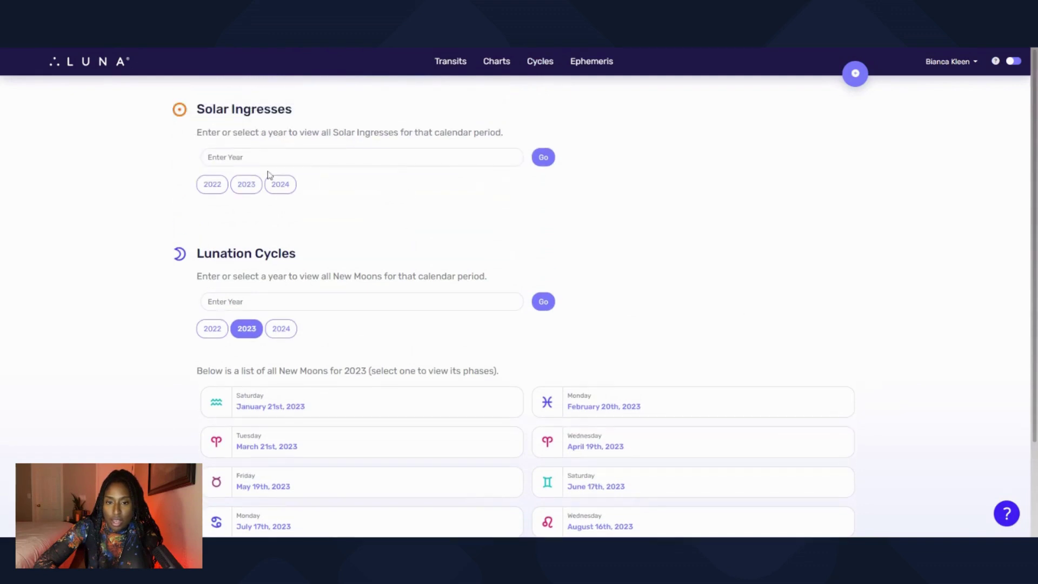
left_click(247, 185)
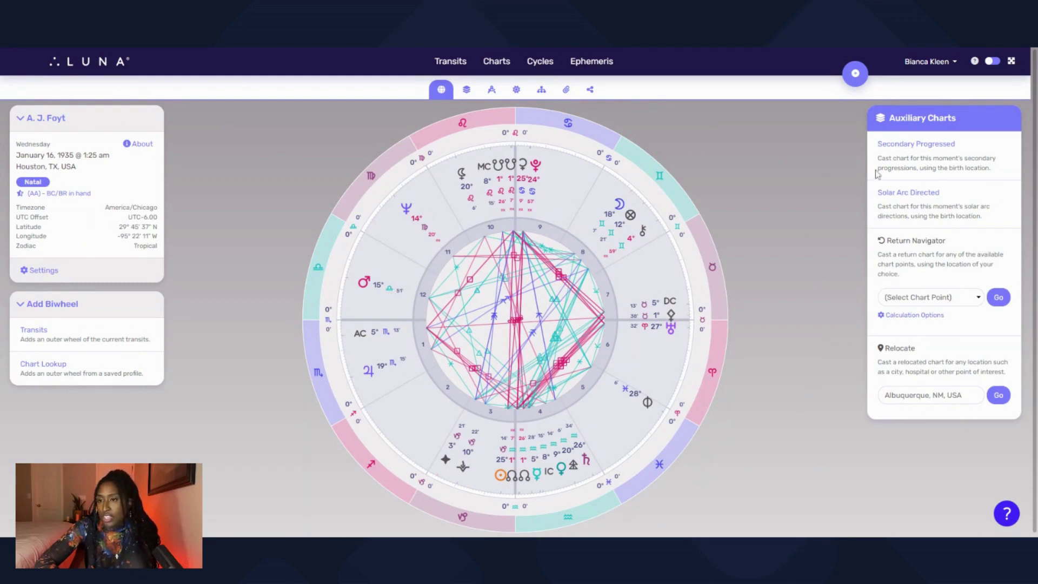
Step: Look over the auxiliary chart options for A. J. Foyt's natal chart, including the Return Navigator's chart point choices
left_click(899, 145)
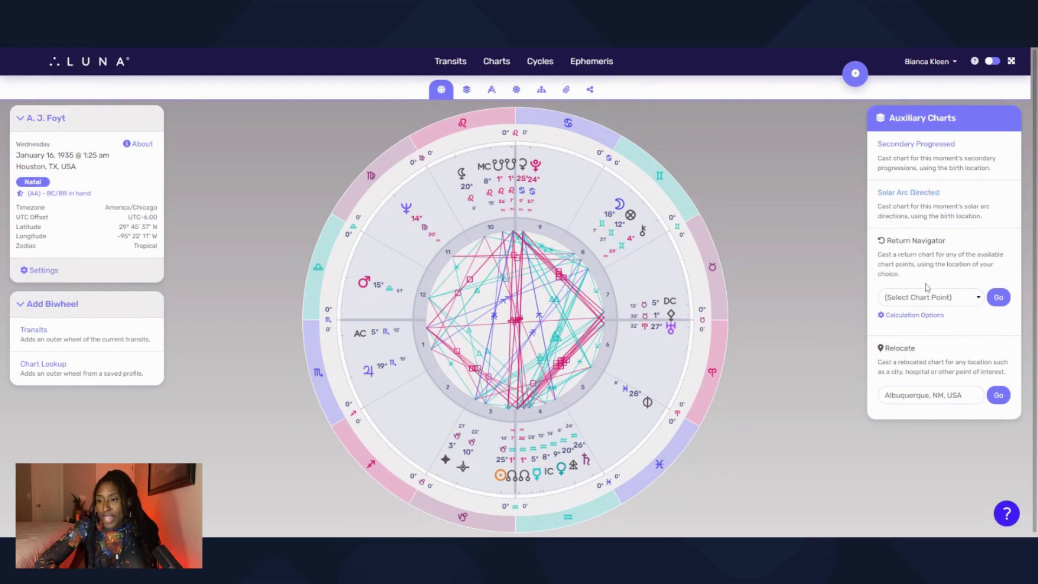
left_click(938, 303)
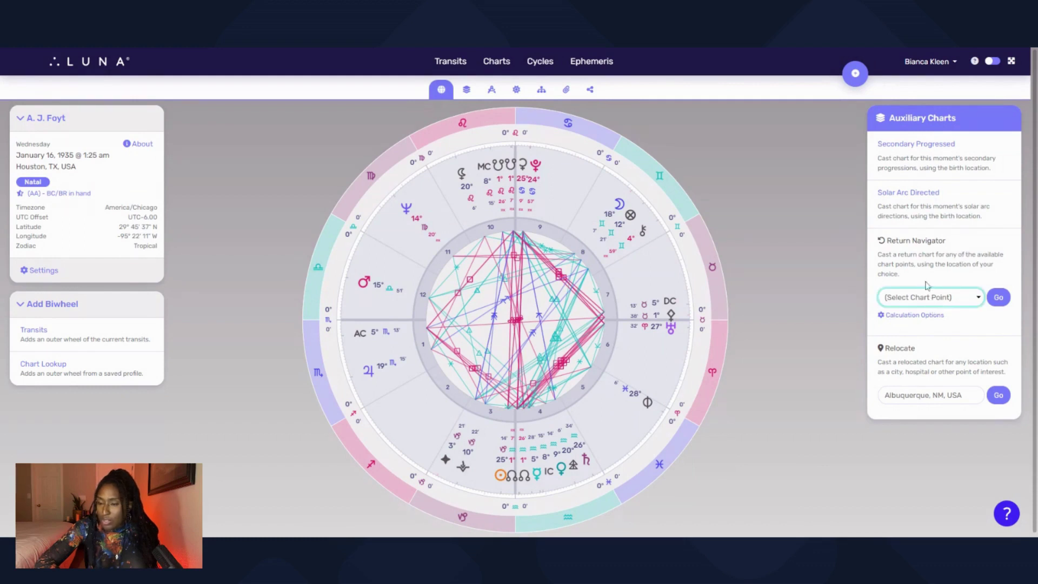
left_click(922, 250)
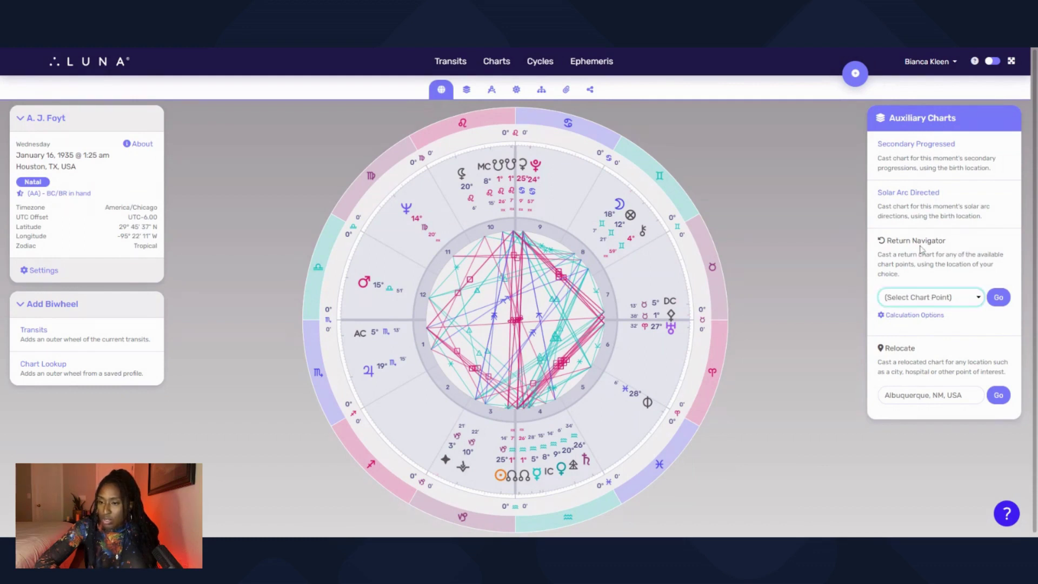
left_click(945, 297)
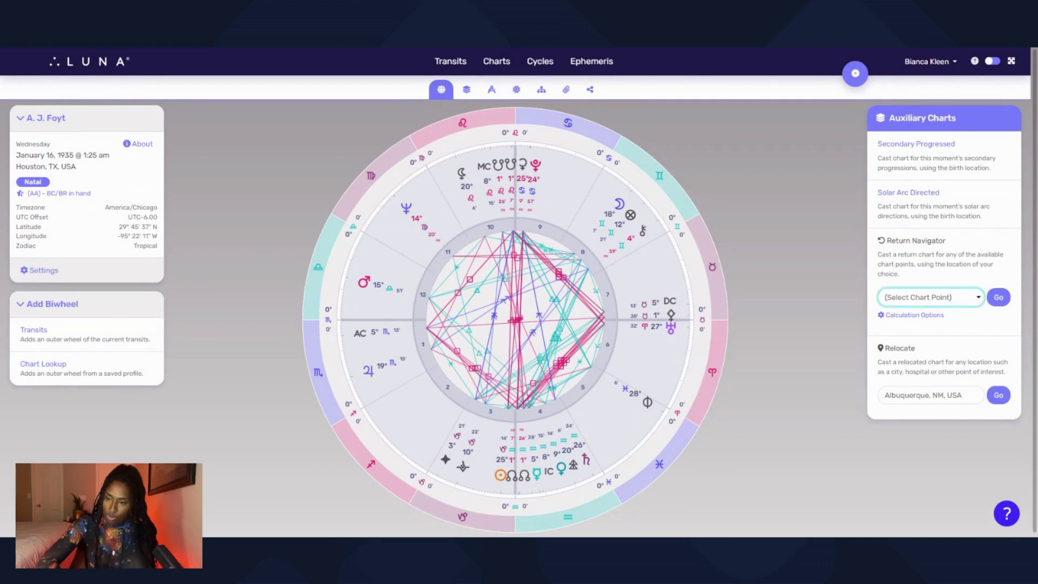
left_click(930, 276)
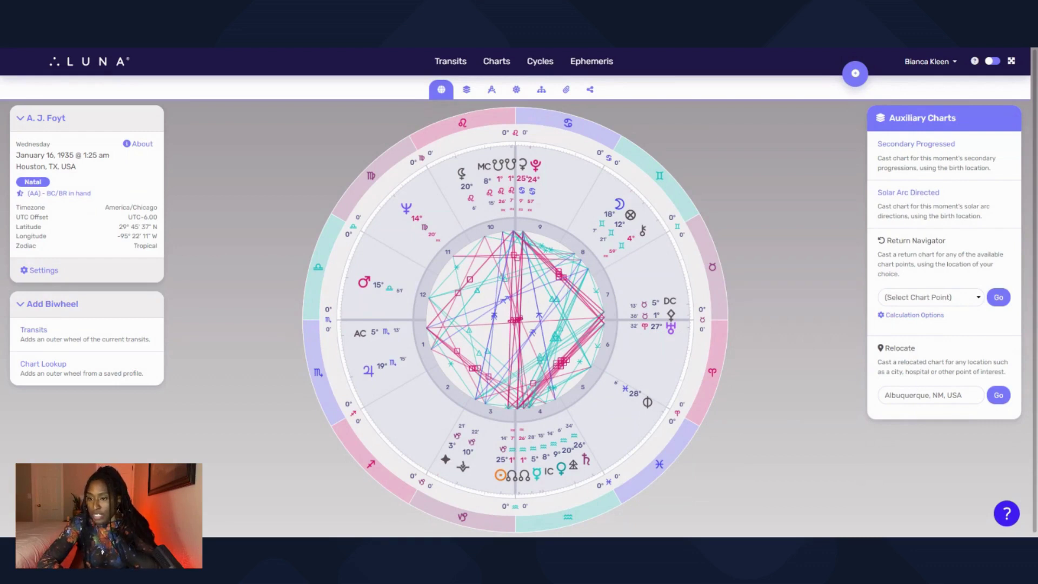
Step: Open the Ephemeris Search and look over its planet, major aspect and minor aspect options
left_click(594, 64)
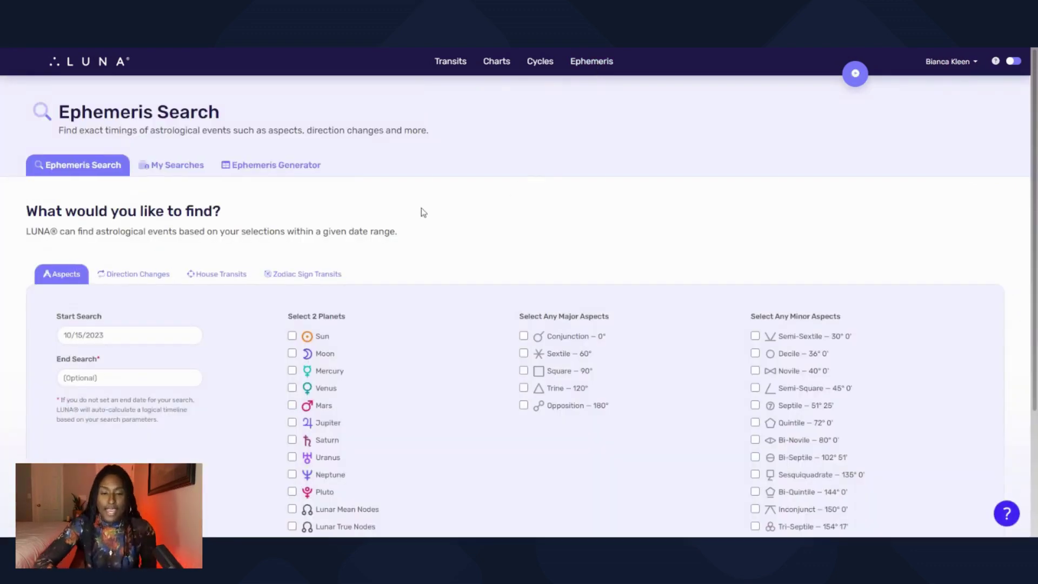
scroll(359, 229, "down", 2)
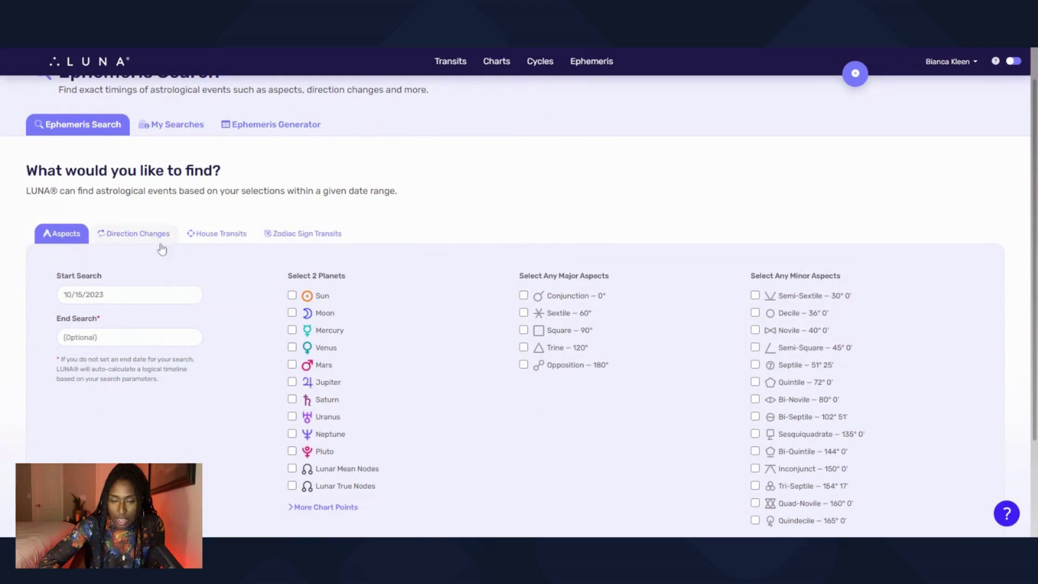
scroll(188, 260, "down", 1)
scroll(188, 259, "down", 3)
scroll(188, 260, "up", 4)
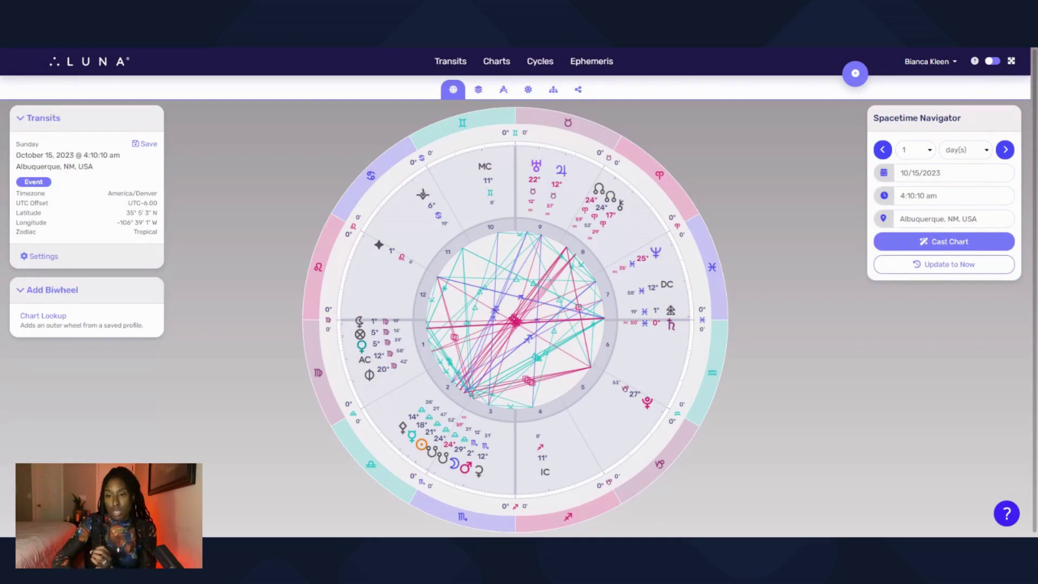
Step: Switch the transits chart to the dark color theme and back to the light one
left_click(989, 62)
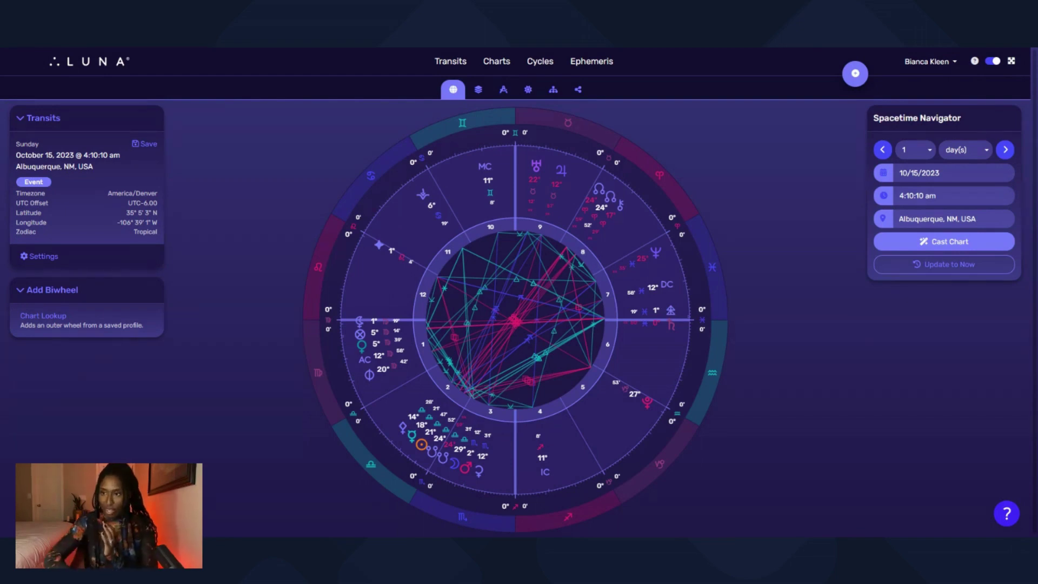
left_click(993, 61)
Step: Open the account's general settings and look over the home location, color theme and chart style preferences
left_click(954, 62)
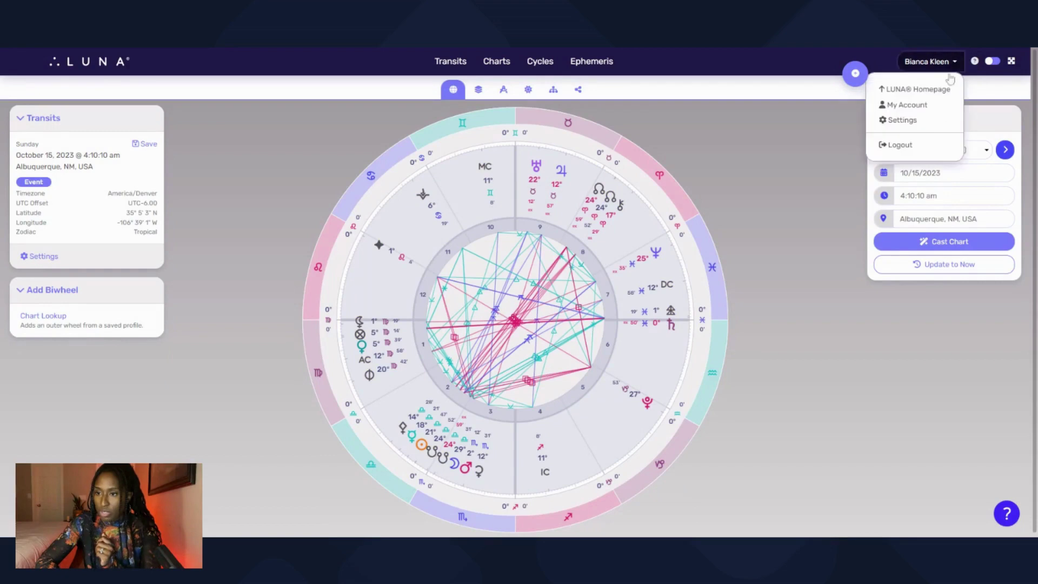
left_click(924, 122)
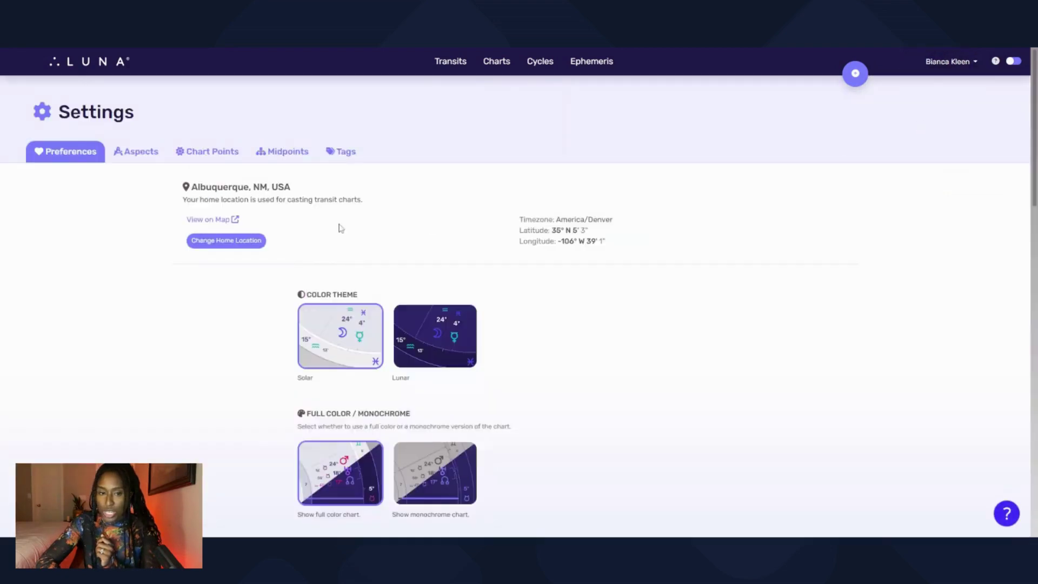
scroll(196, 243, "down", 2)
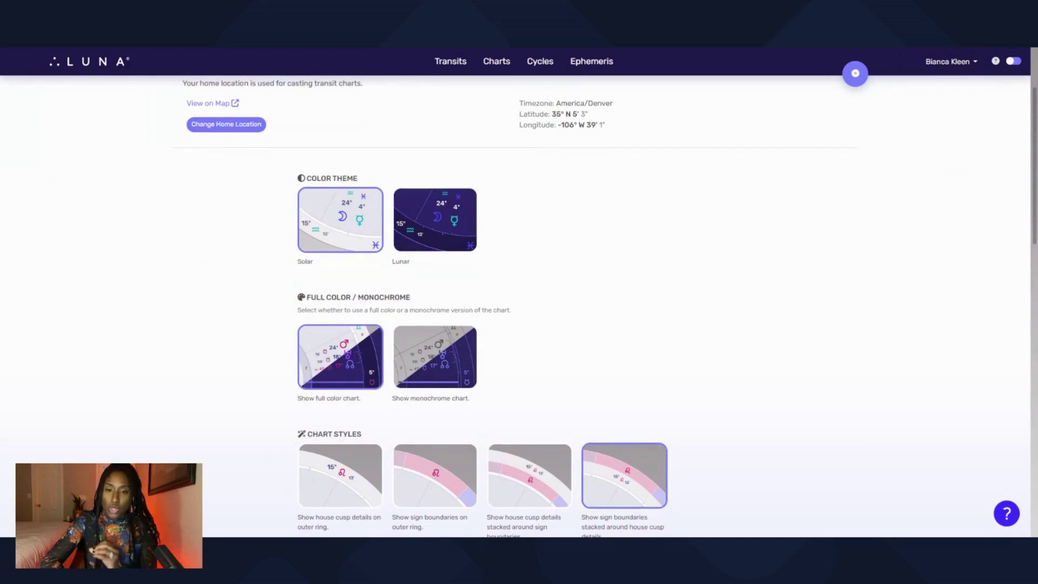
scroll(281, 234, "up", 1)
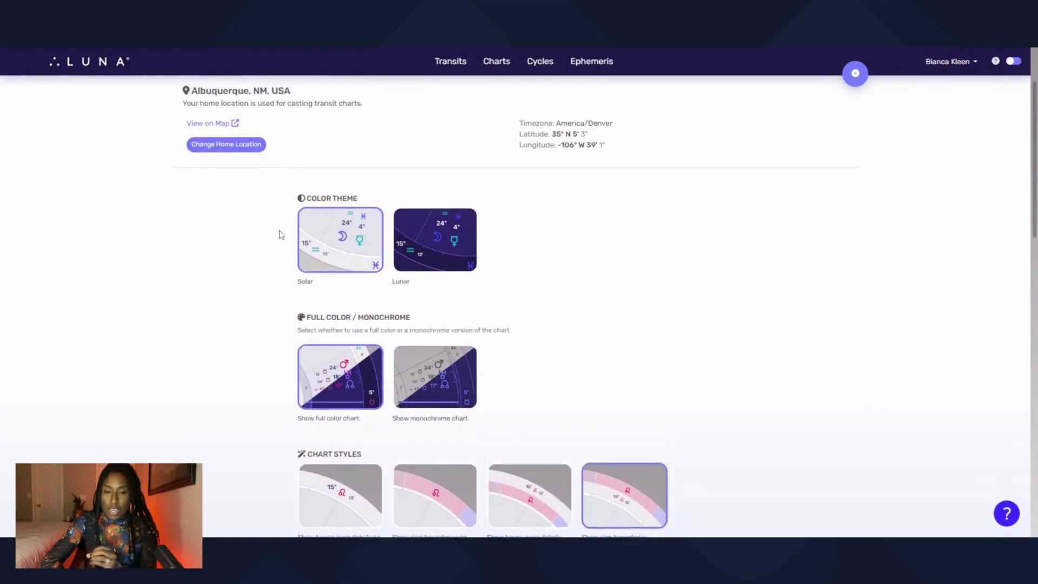
scroll(280, 234, "up", 2)
scroll(310, 317, "down", 1)
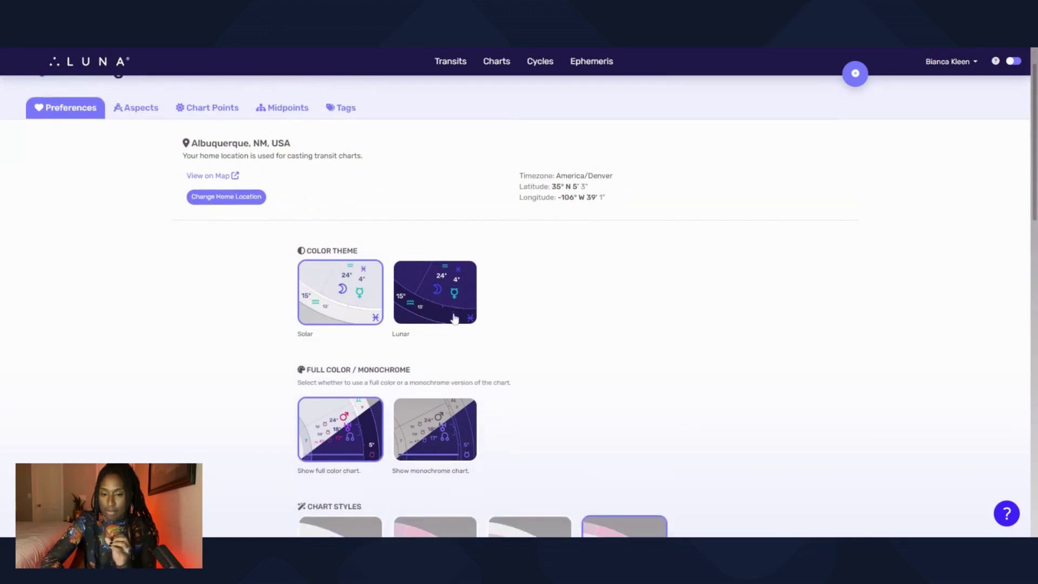
Step: Look over the preferences for full color or monochrome, chart styles, chart point indicators, auto-scaling and aspect lines
scroll(560, 441, "down", 2)
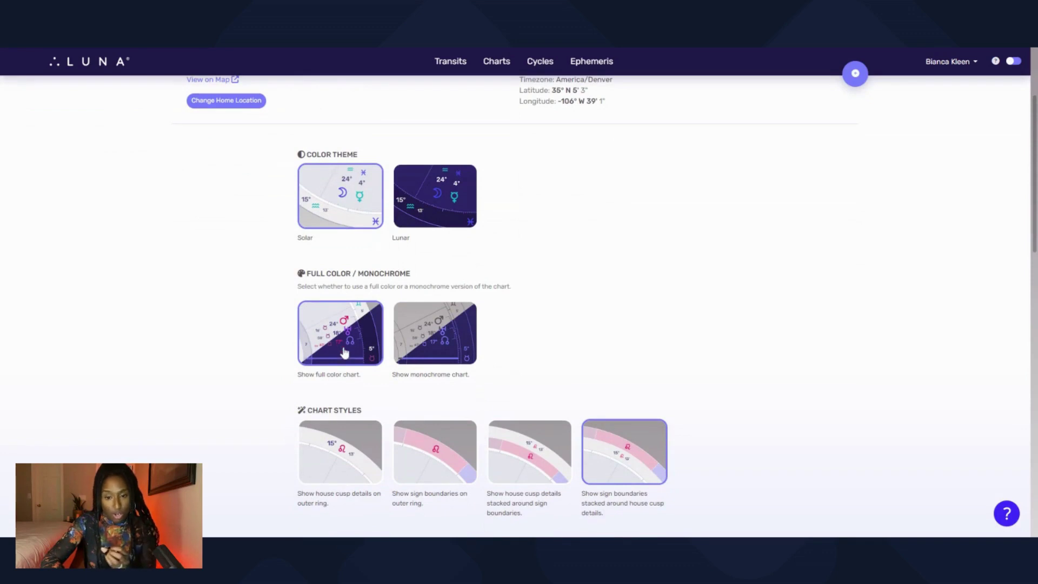
scroll(347, 385, "down", 2)
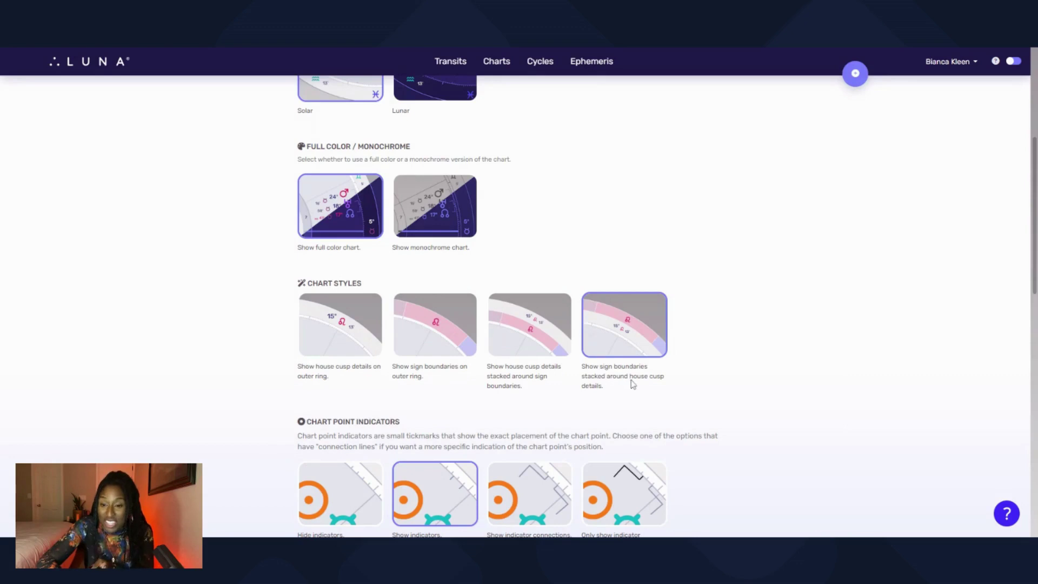
scroll(630, 382, "down", 2)
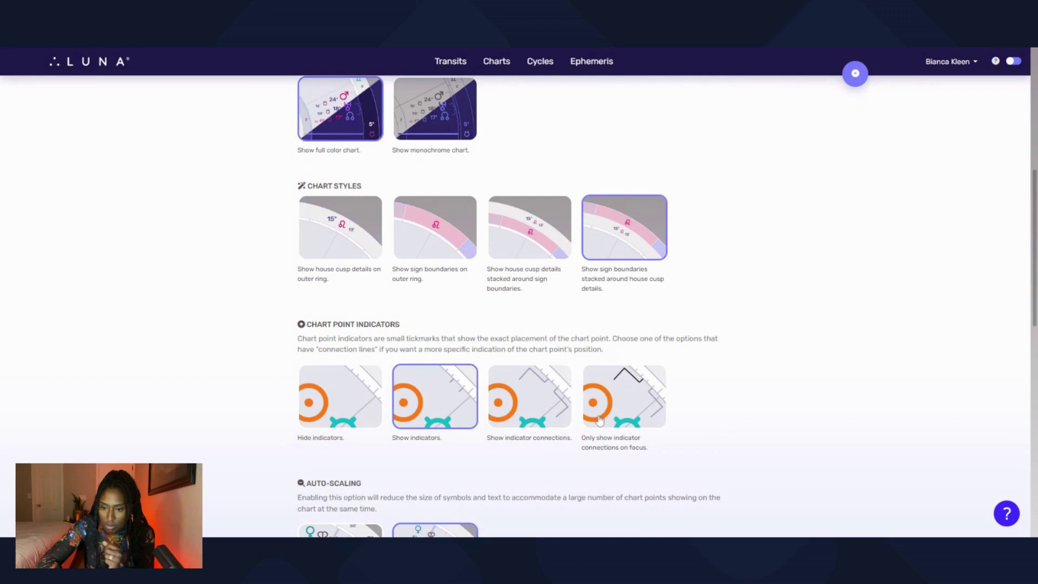
scroll(600, 420, "down", 3)
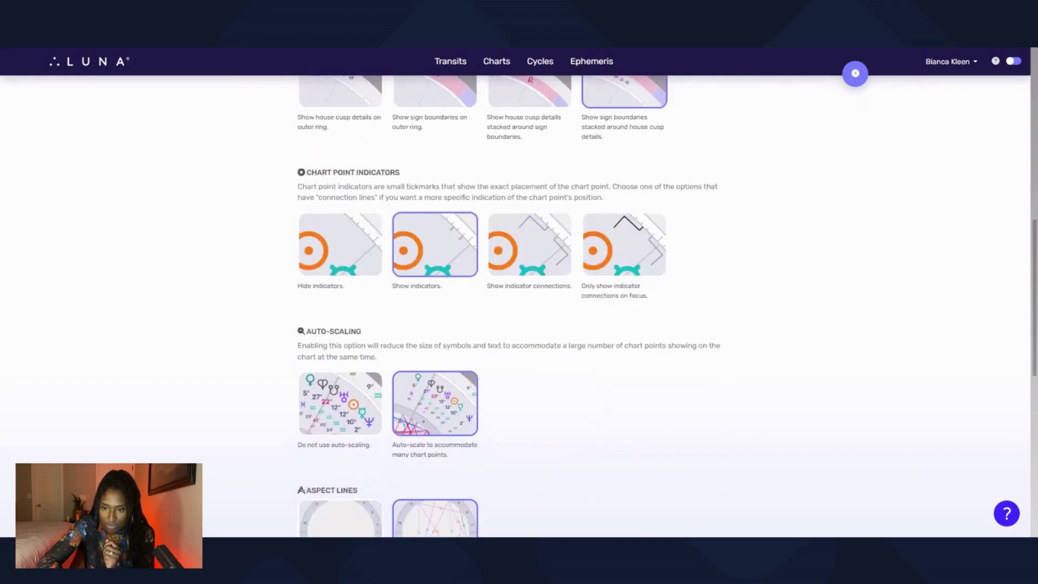
scroll(508, 302, "down", 1)
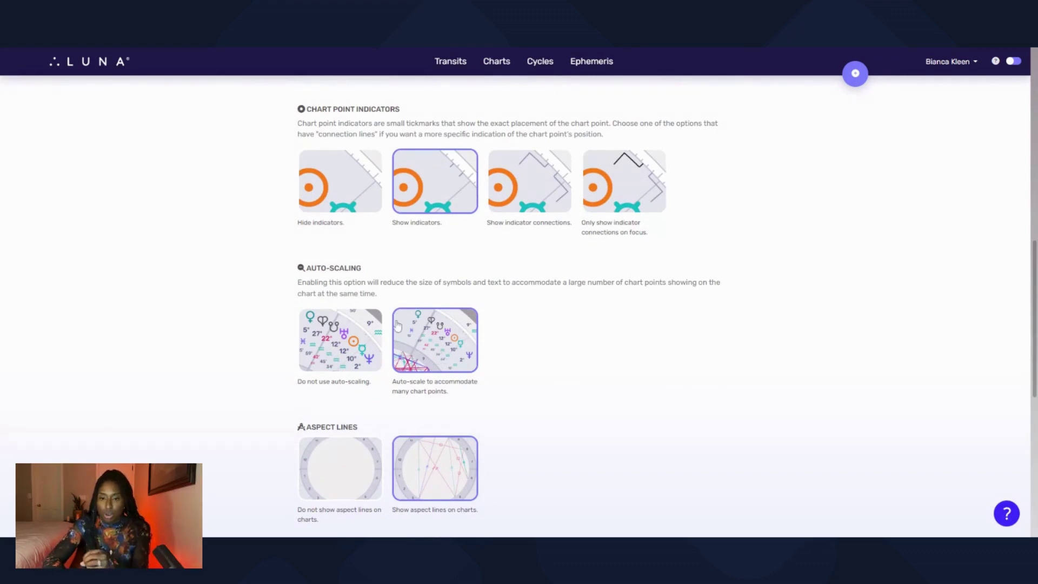
scroll(471, 421, "down", 3)
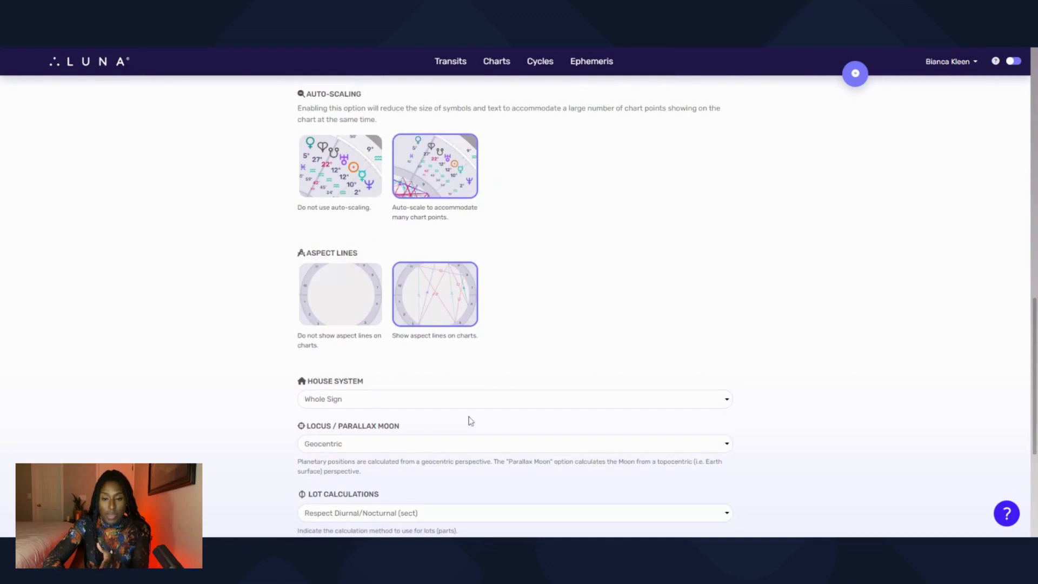
Step: Examine the house system choices and the locus, lot calculation, planetary node, zodiac and composite midpoint base settings, then return to the start of the preferences
scroll(471, 422, "down", 1)
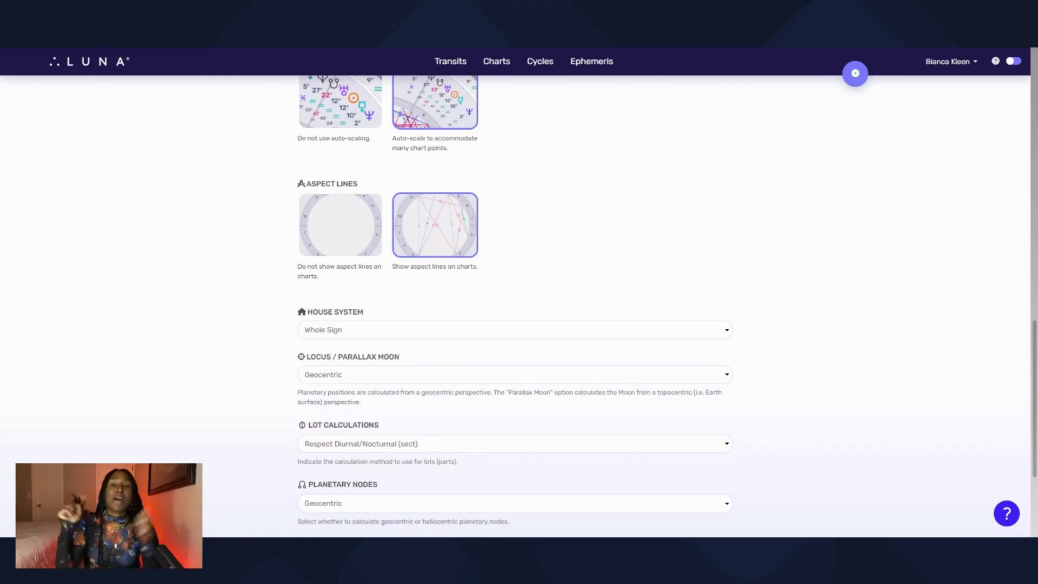
left_click(466, 331)
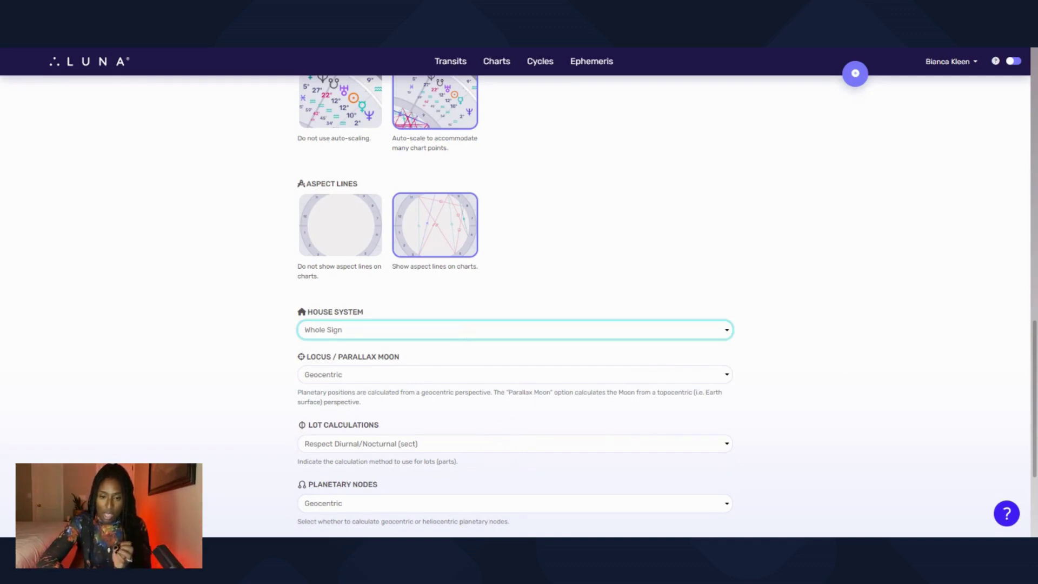
left_click(247, 390)
scroll(390, 440, "down", 2)
scroll(389, 440, "down", 2)
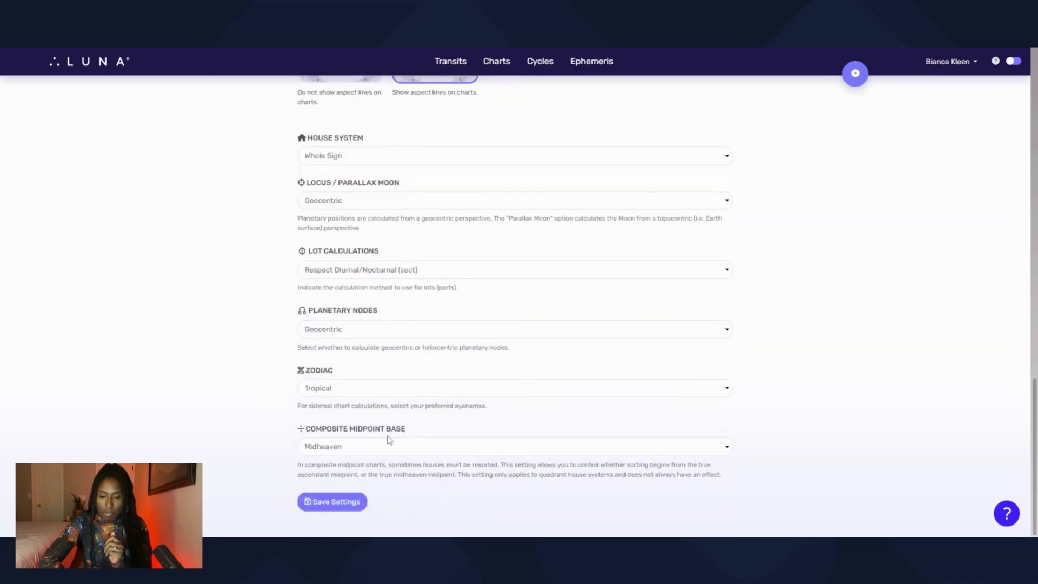
scroll(388, 440, "up", 15)
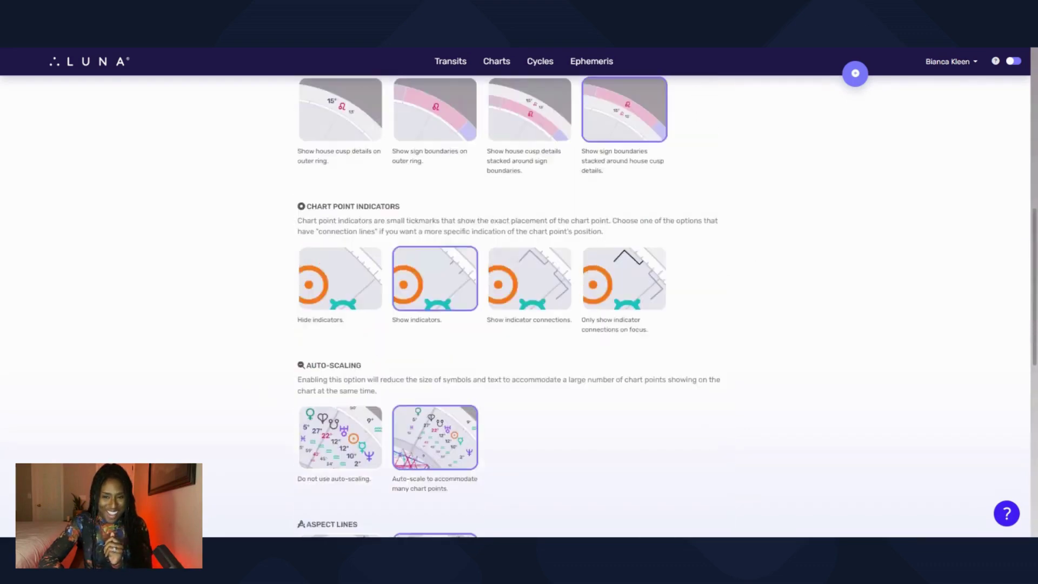
scroll(292, 249, "up", 6)
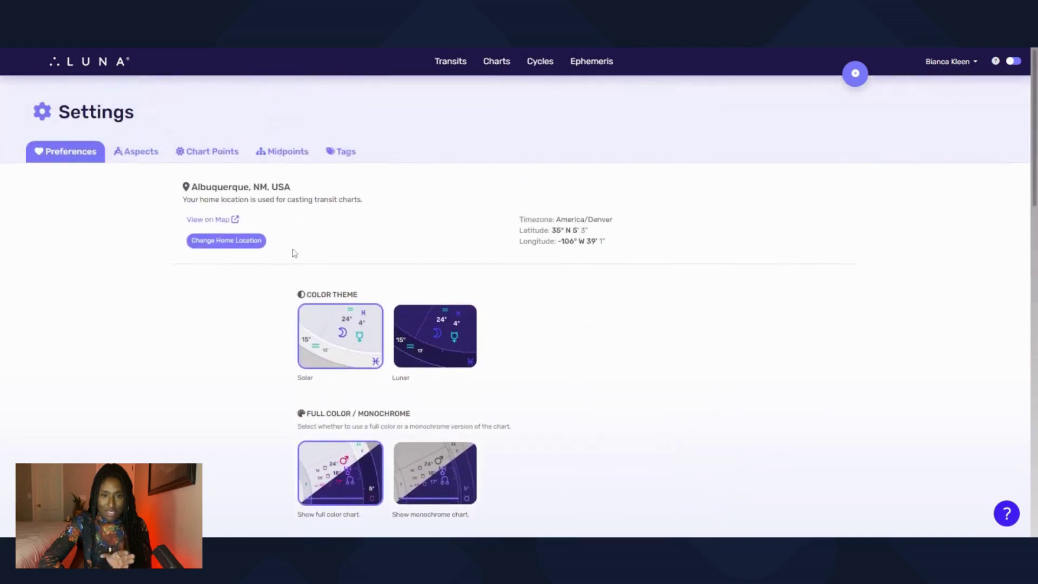